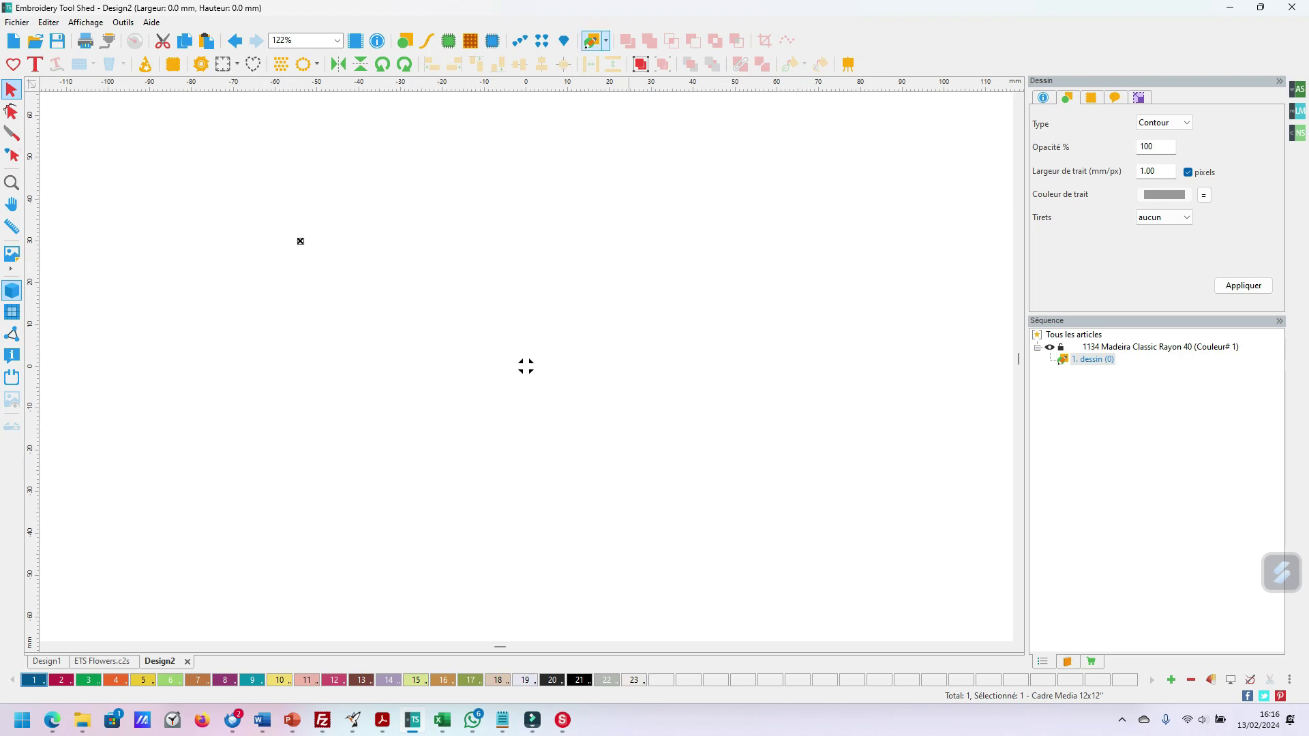
Step: Draw a five-pointed star (Étoile) about 73 mm high around the centre of the design
{"action": "left_click", "coordinate": [588, 43]}
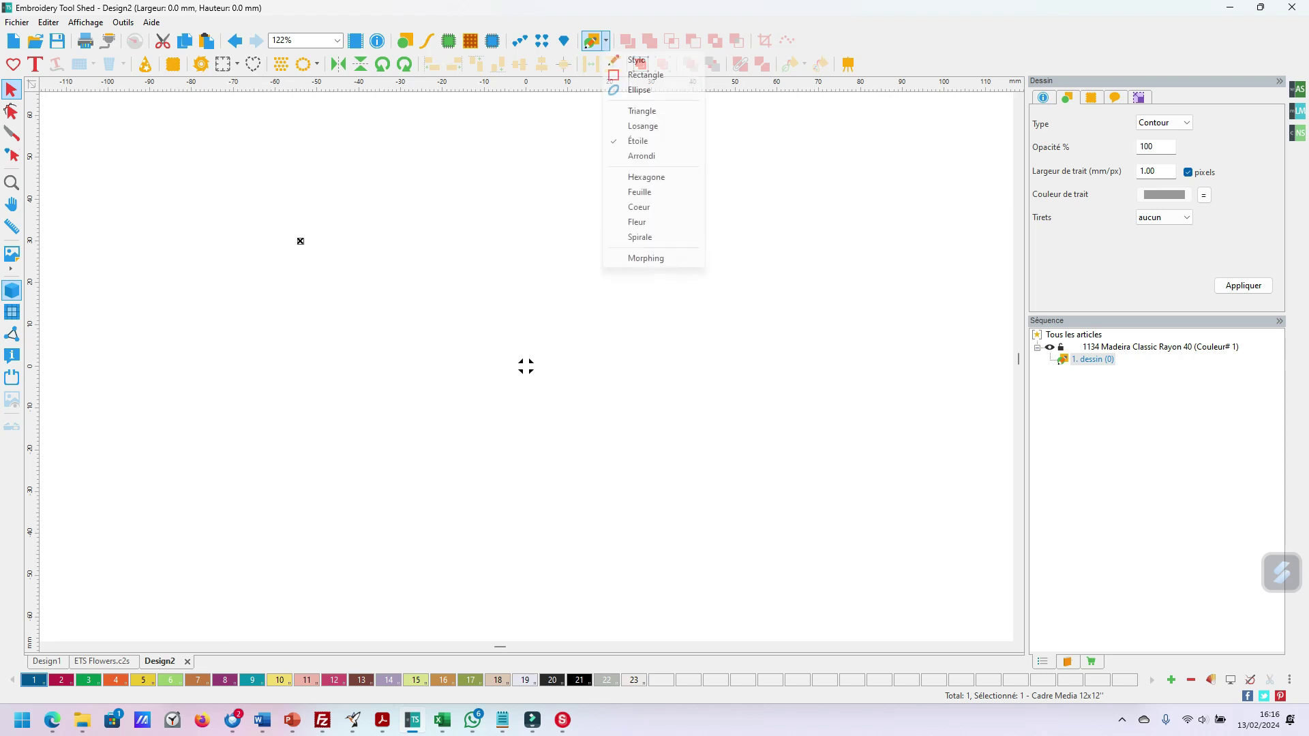
{"action": "left_click", "coordinate": [639, 140]}
{"action": "left_click_drag", "start_coordinate": [377, 229], "coordinate": [690, 534]}
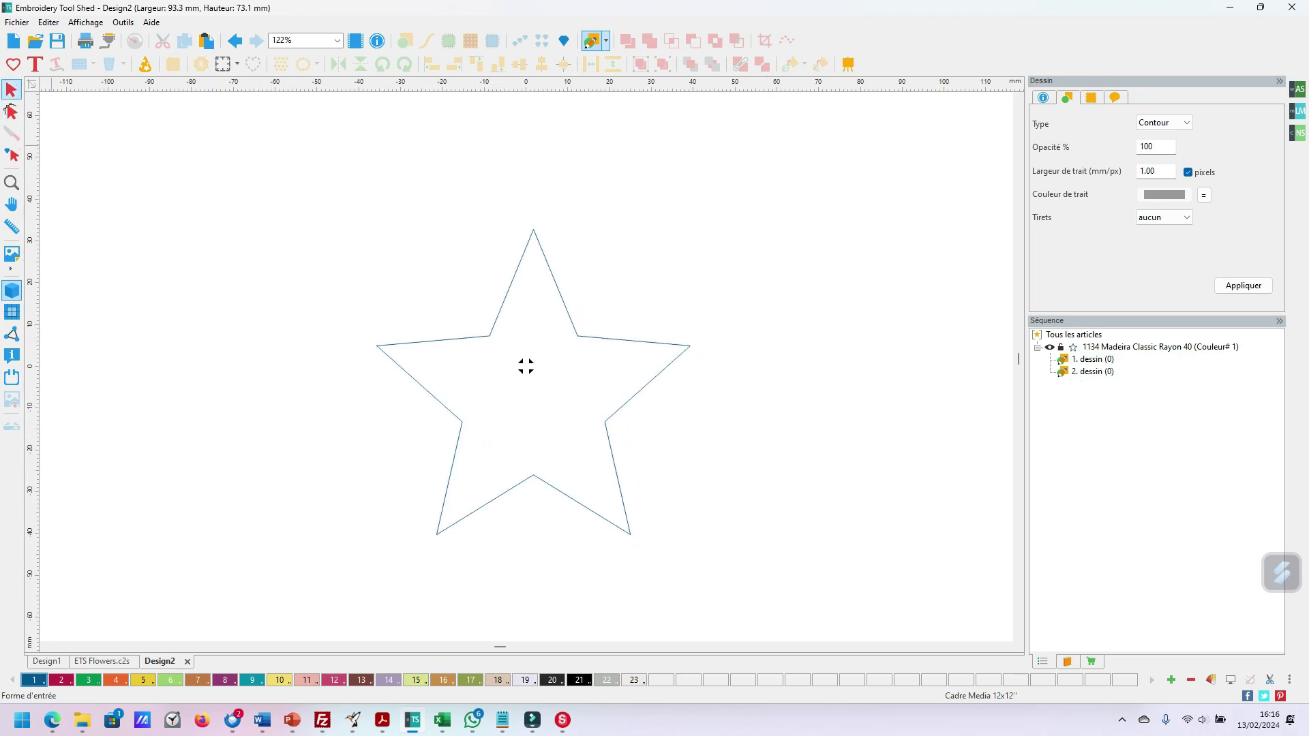
Step: Create a contour inside the star (À l'intérieur) at a distance of 5 mm, previewing the outside and inside versions
{"action": "left_click", "coordinate": [525, 367]}
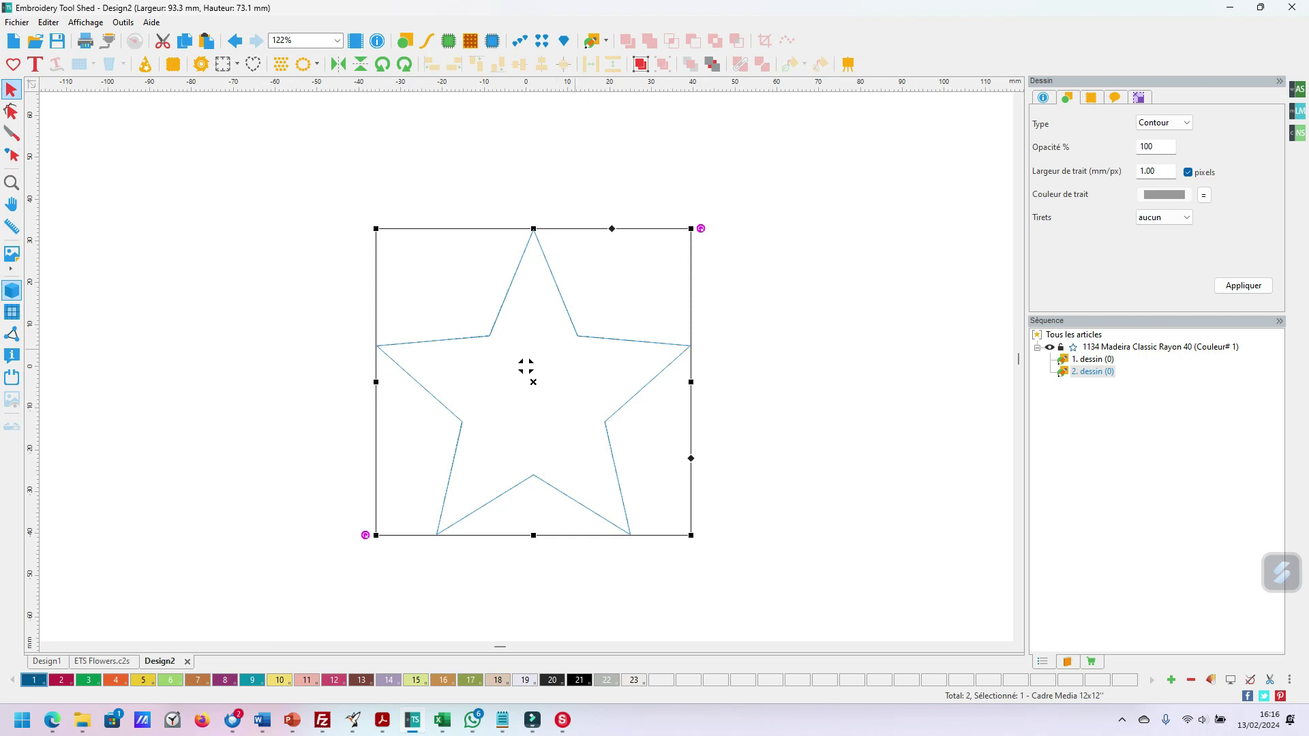
{"action": "right_click", "coordinate": [525, 368]}
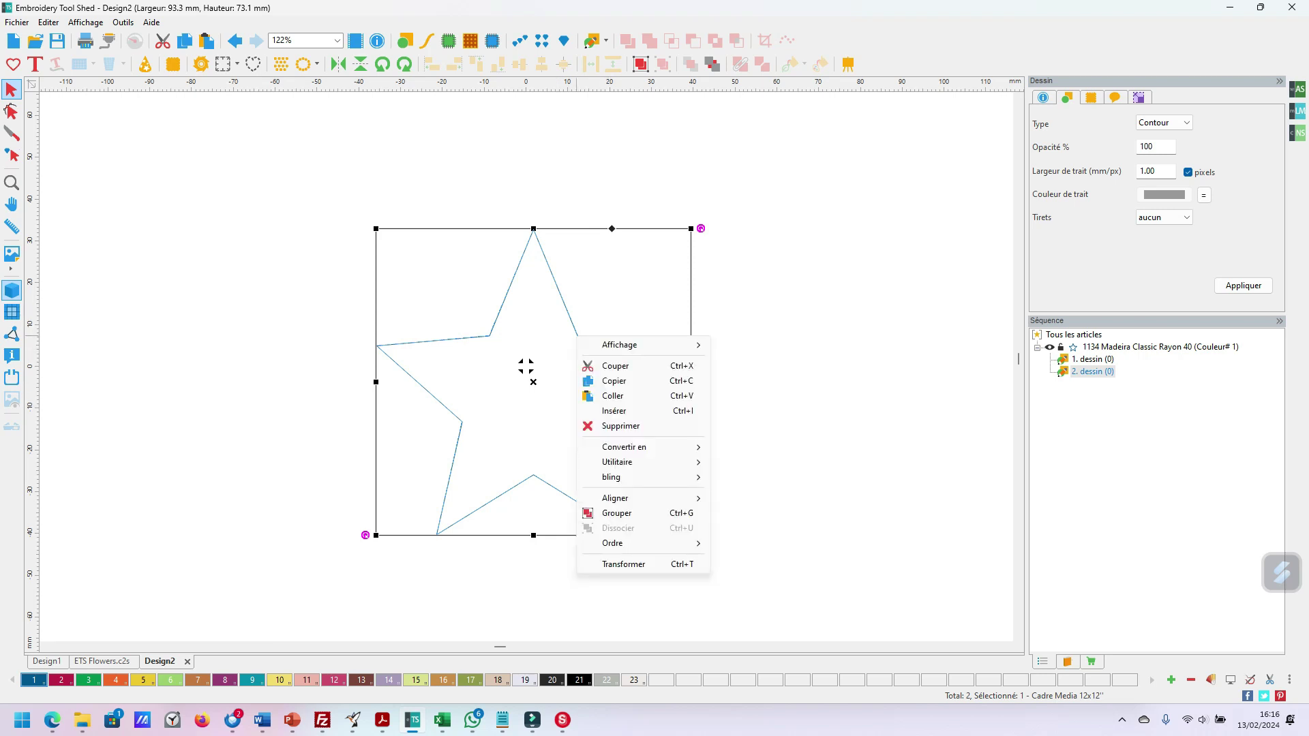
{"action": "mouse_move", "coordinate": [617, 462]}
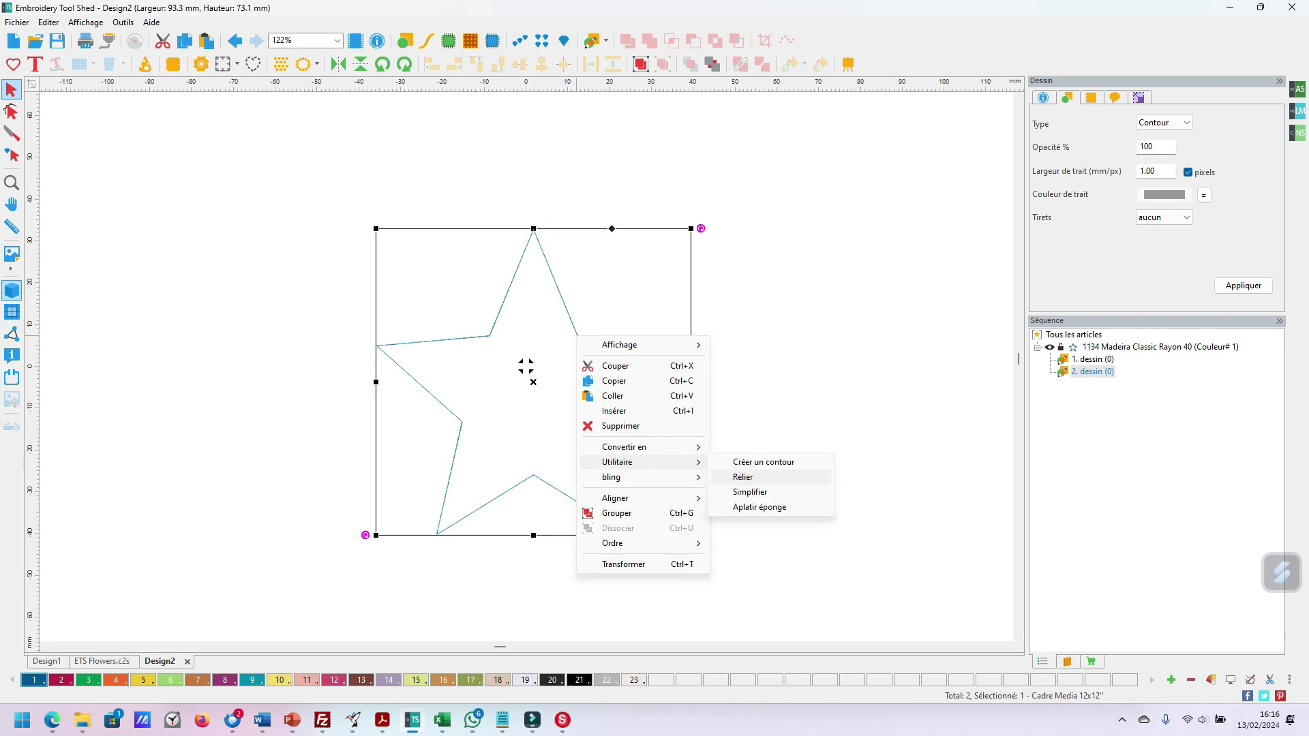
{"action": "left_click", "coordinate": [763, 462]}
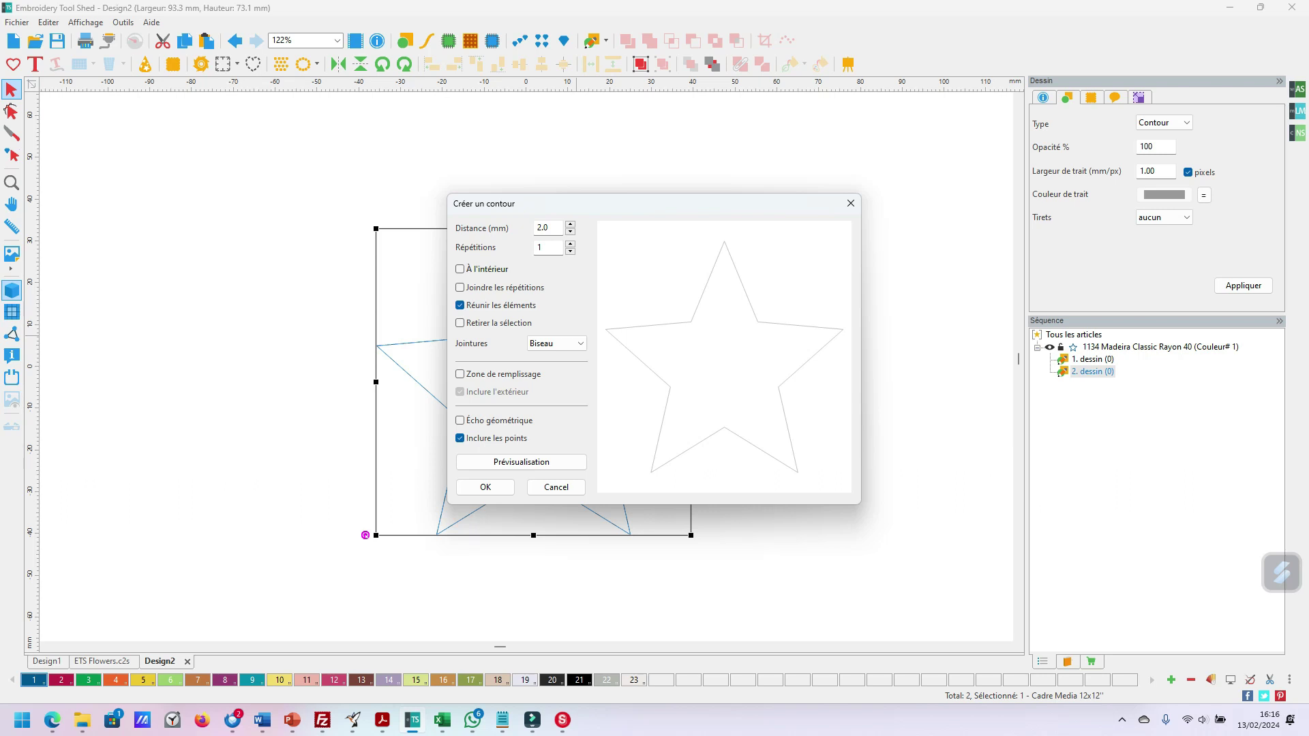
{"action": "double_click", "coordinate": [544, 228]}
{"action": "type", "text": "5"}
{"action": "left_click", "coordinate": [521, 462]}
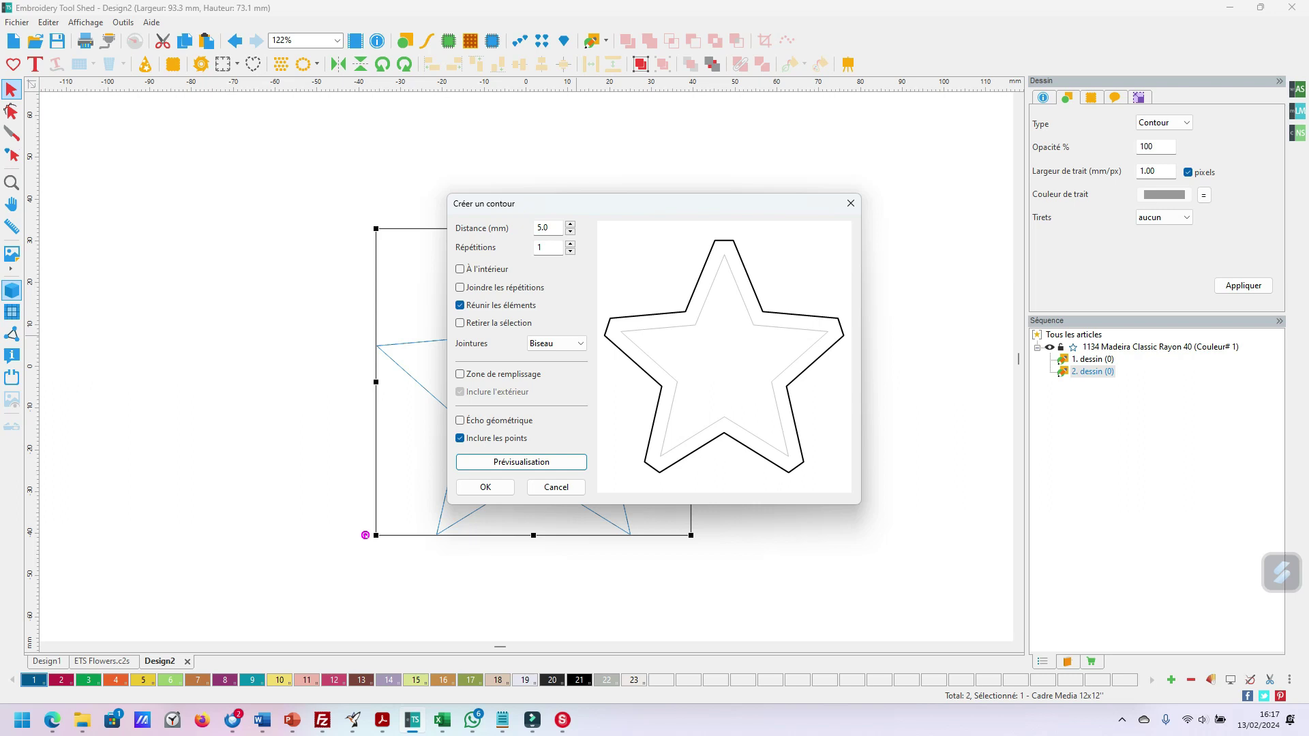
{"action": "left_click", "coordinate": [461, 269]}
{"action": "left_click", "coordinate": [521, 462]}
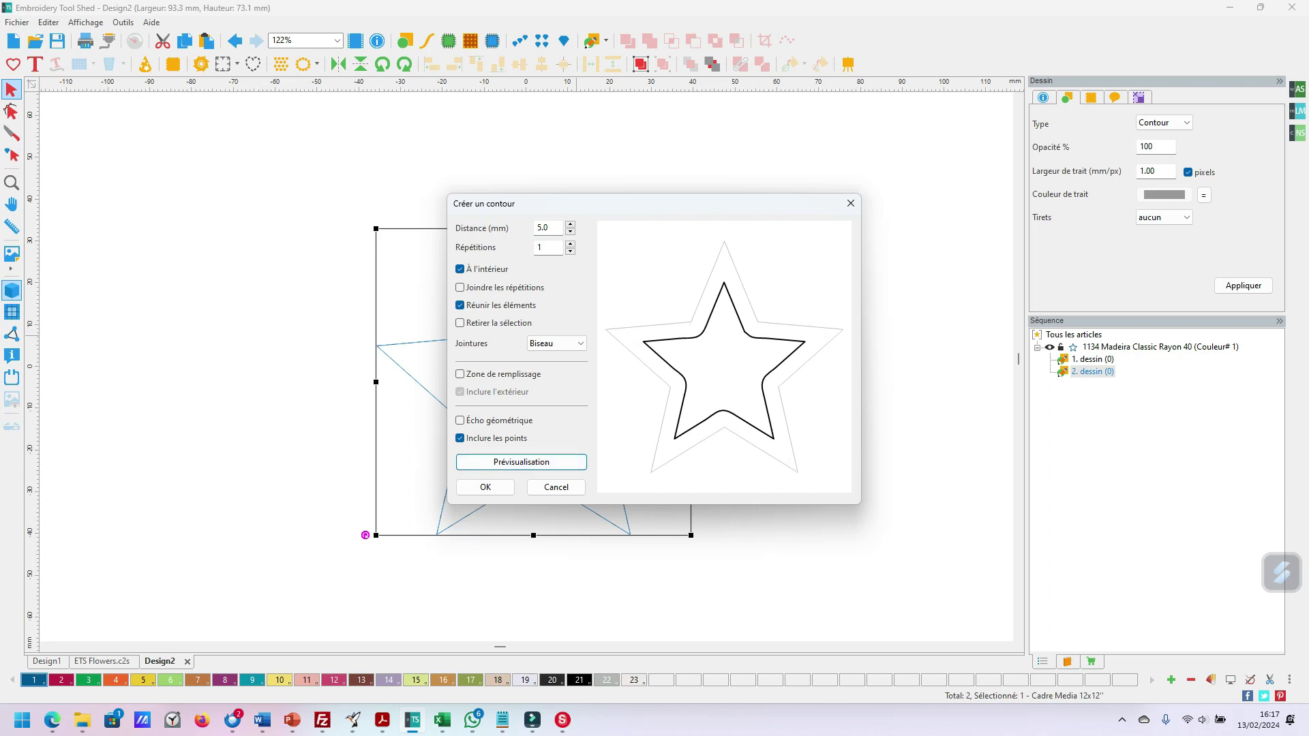
{"action": "left_click", "coordinate": [485, 487]}
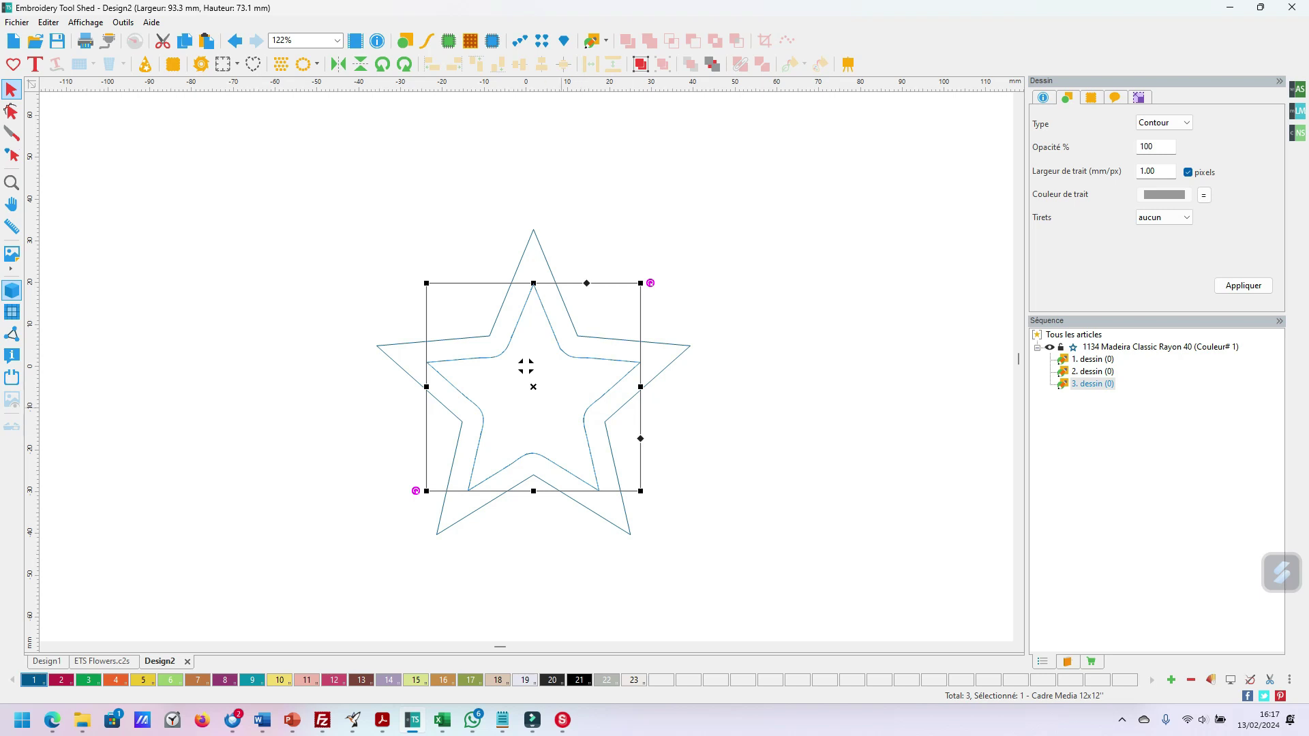
Step: Change the inner star's drawing type to a fill (Remplissage)
{"action": "left_click", "coordinate": [1167, 123]}
{"action": "left_click", "coordinate": [1160, 146]}
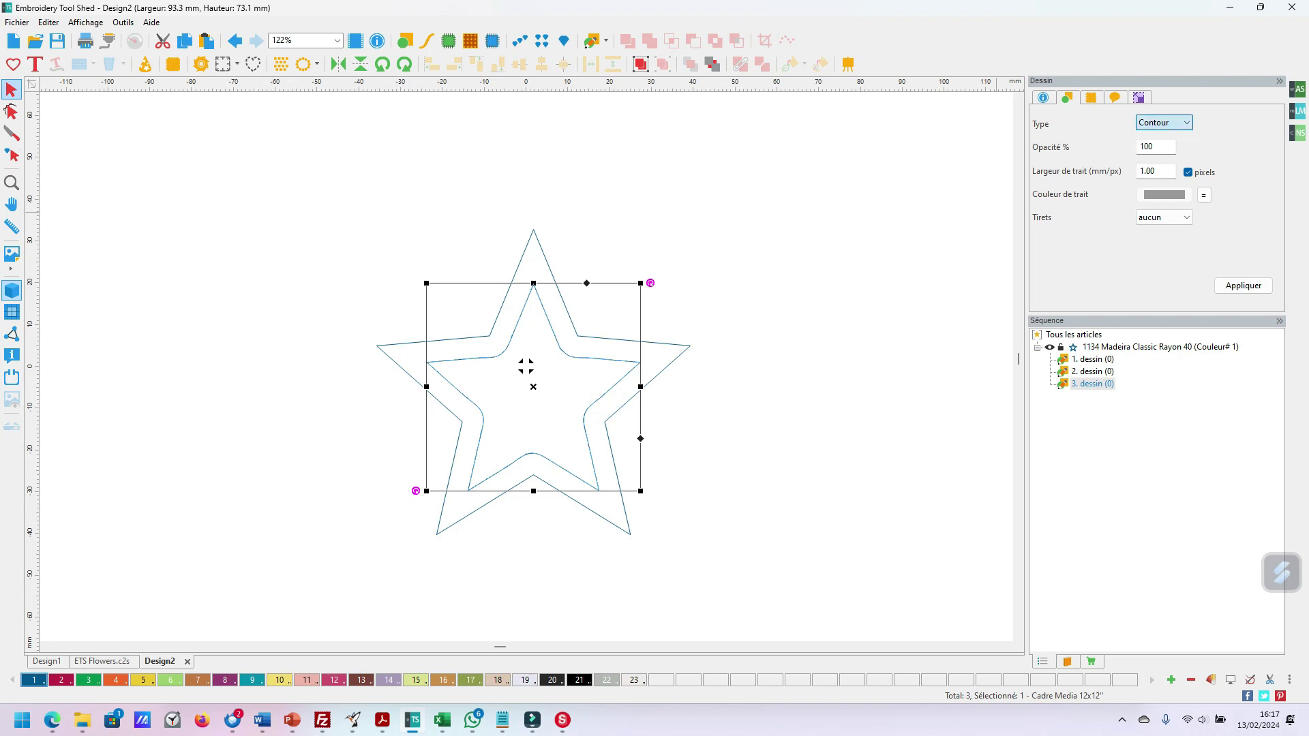
{"action": "left_click", "coordinate": [1243, 285]}
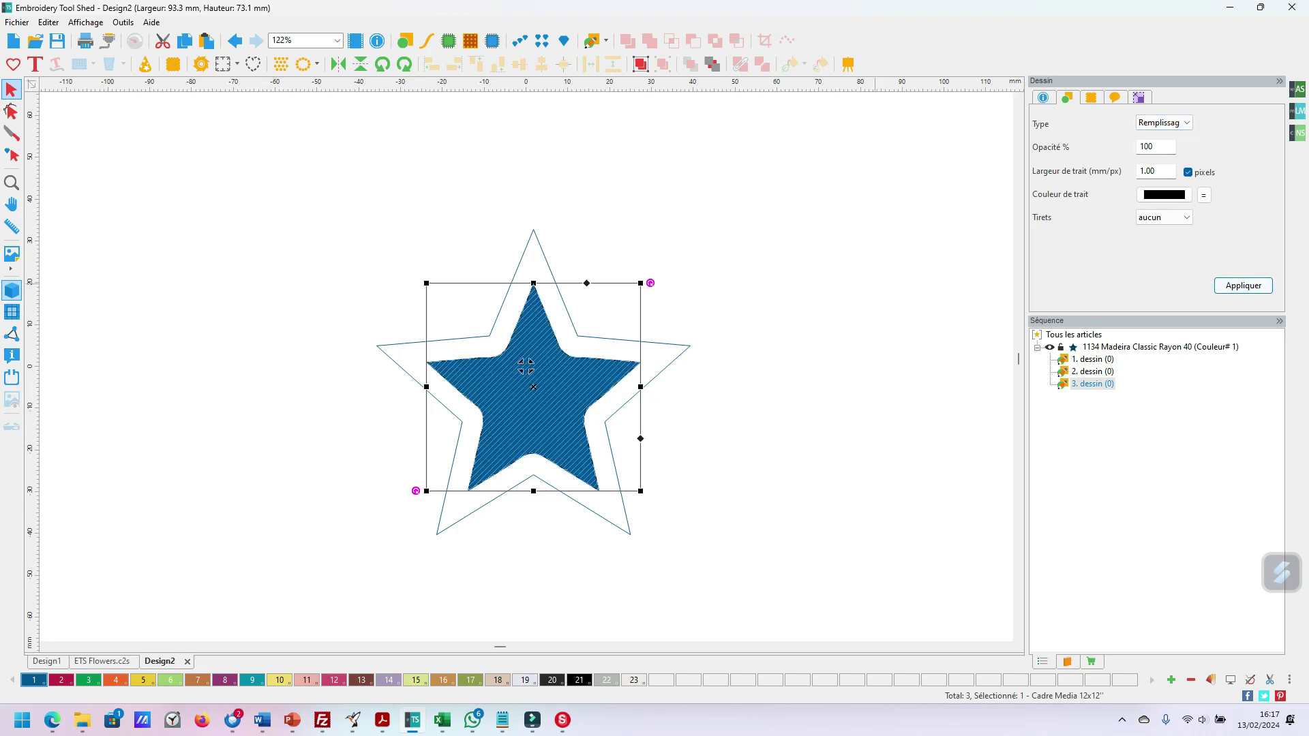
Step: Convert the outer star outline to a bling line (Ligne Bling)
{"action": "left_click", "coordinate": [526, 366]}
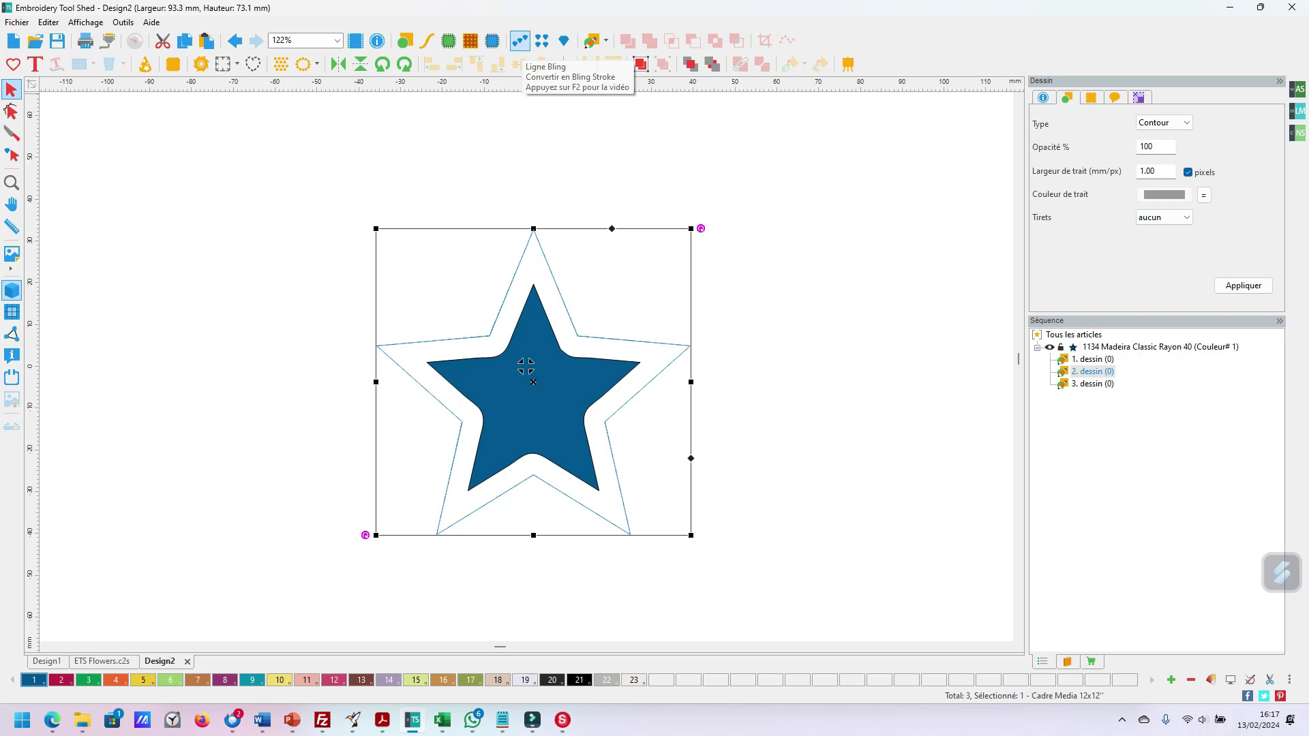
{"action": "left_click", "coordinate": [520, 41]}
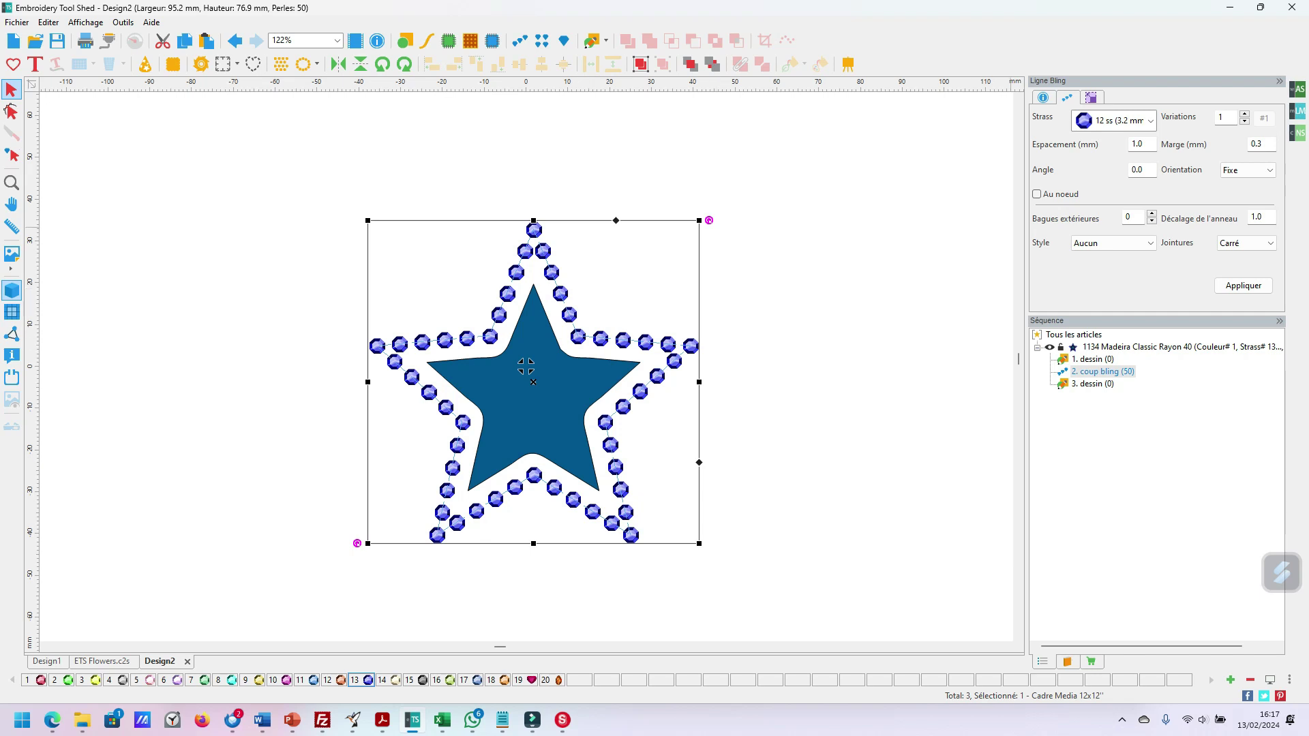
Step: Apply the orange 10 ss (2.9 mm) rhinestone to the outer star's bling line
{"action": "left_click", "coordinate": [1151, 121]}
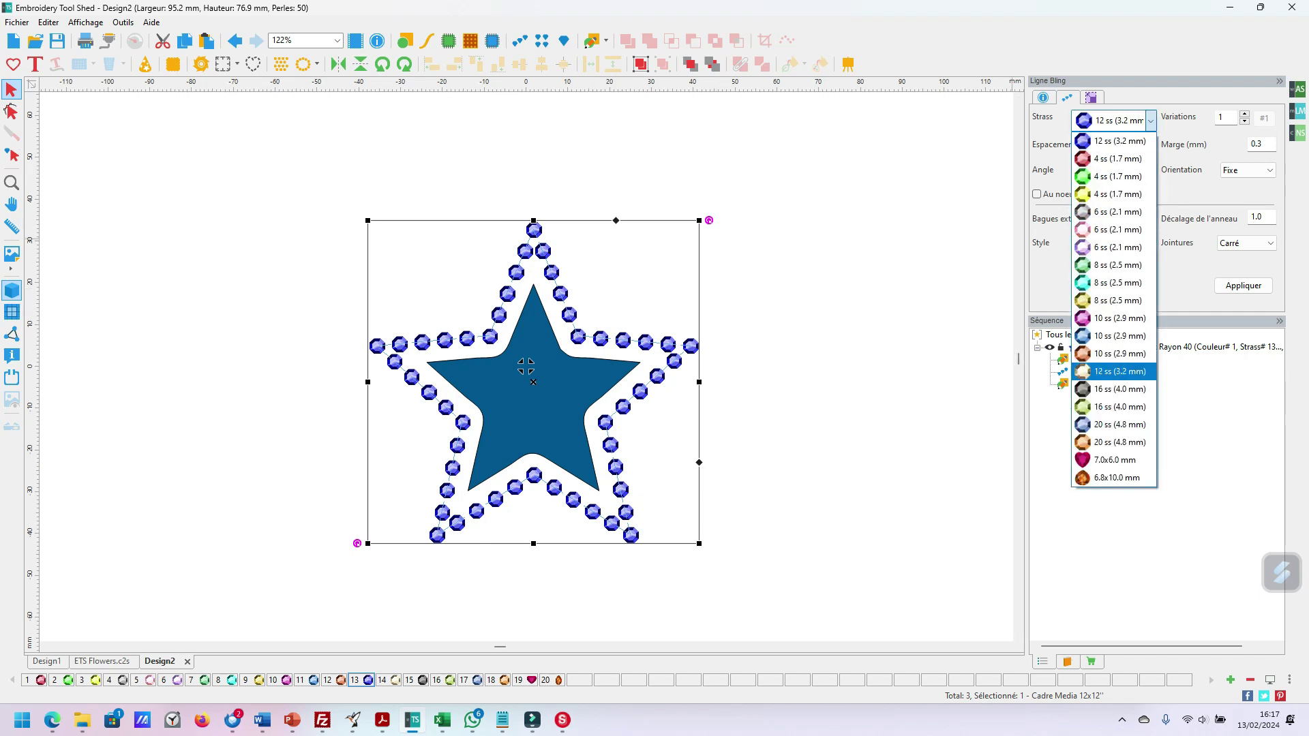
{"action": "left_click", "coordinate": [1116, 372]}
{"action": "left_click", "coordinate": [1243, 285]}
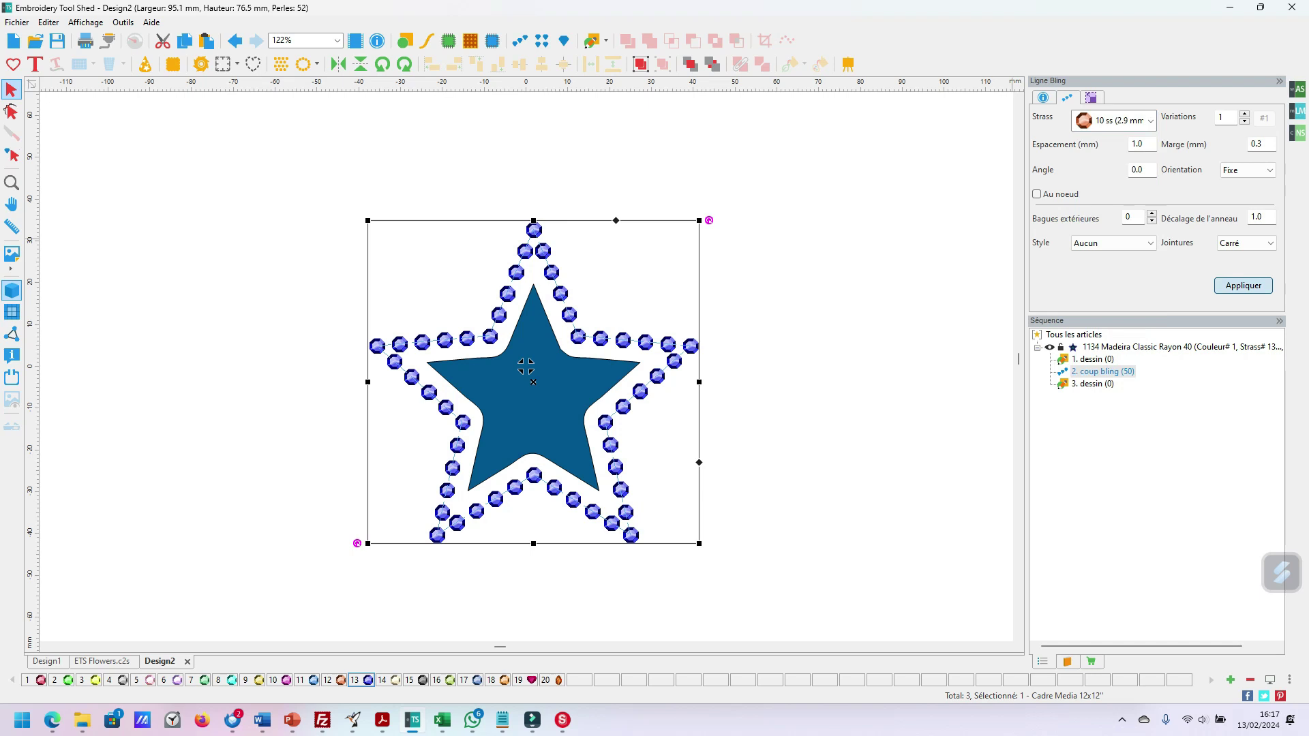
Step: Set the outer star's rhinestones to the nude 12 ss (3.2 mm) stone
{"action": "left_click", "coordinate": [1151, 121]}
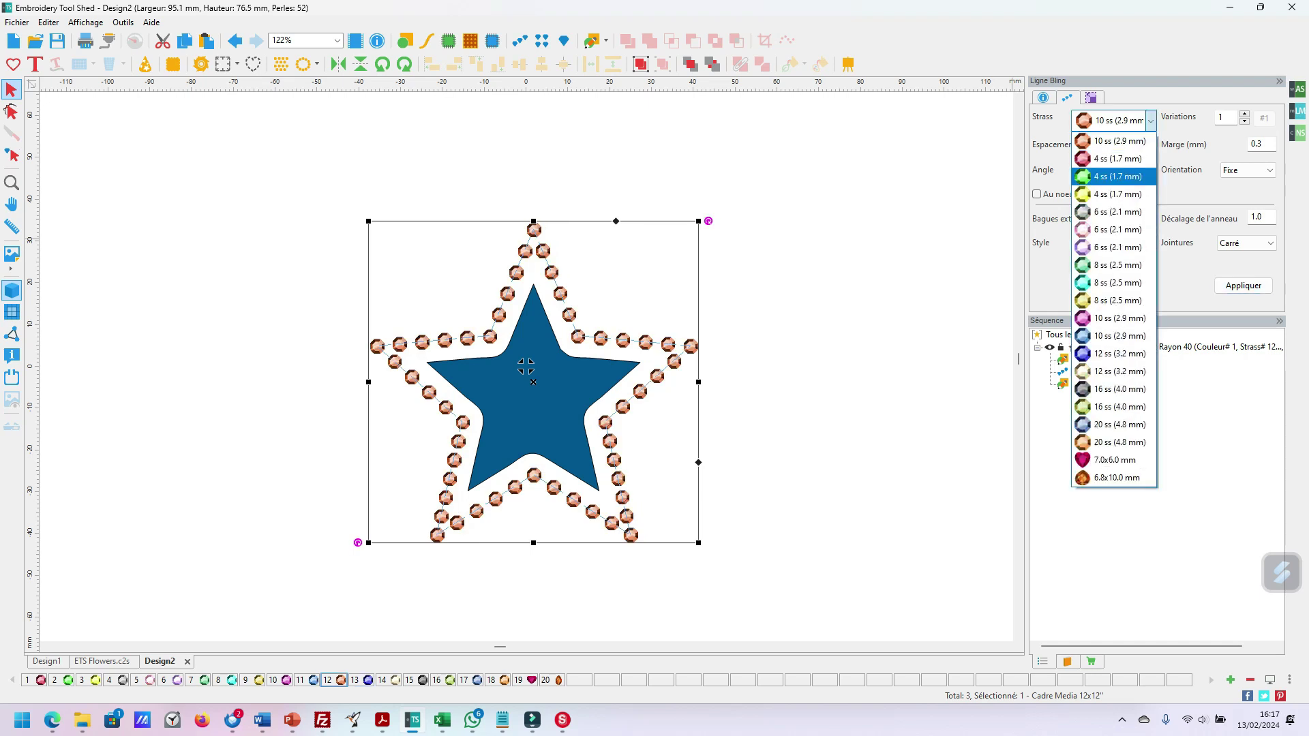
{"action": "left_click", "coordinate": [1116, 372]}
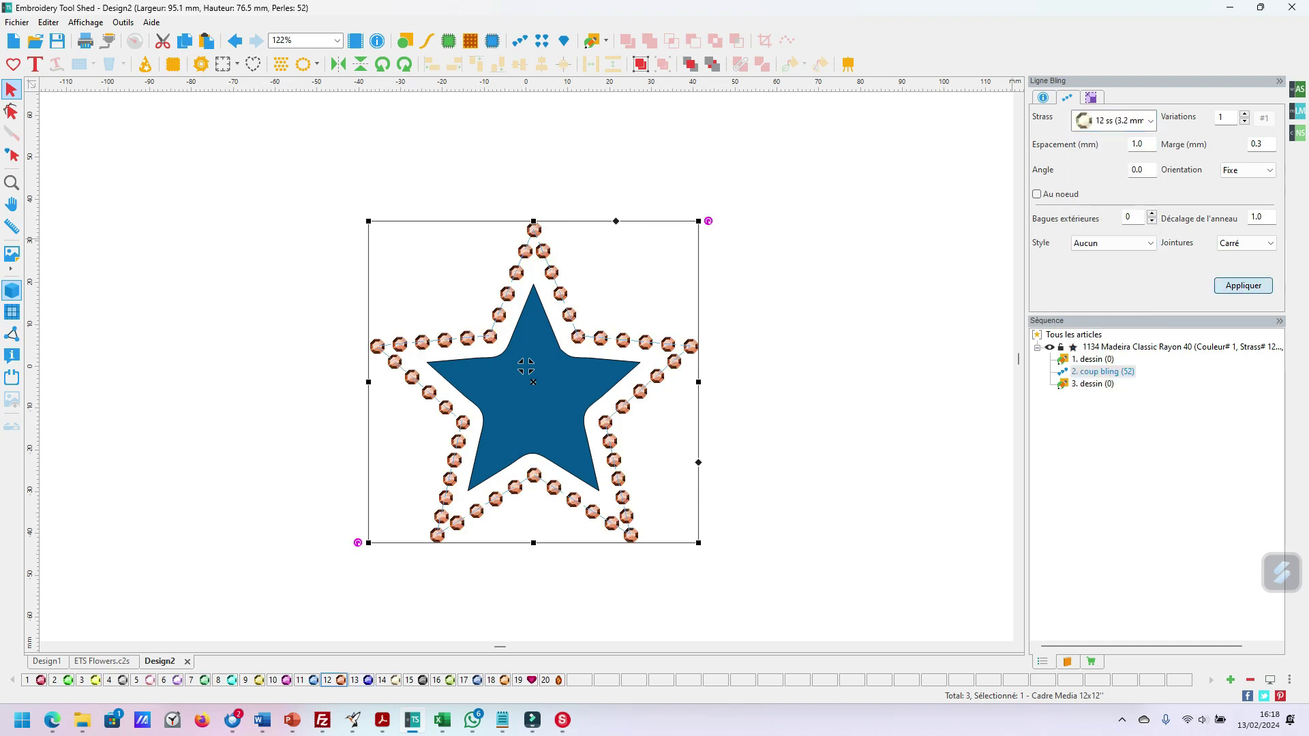
{"action": "left_click", "coordinate": [1244, 285]}
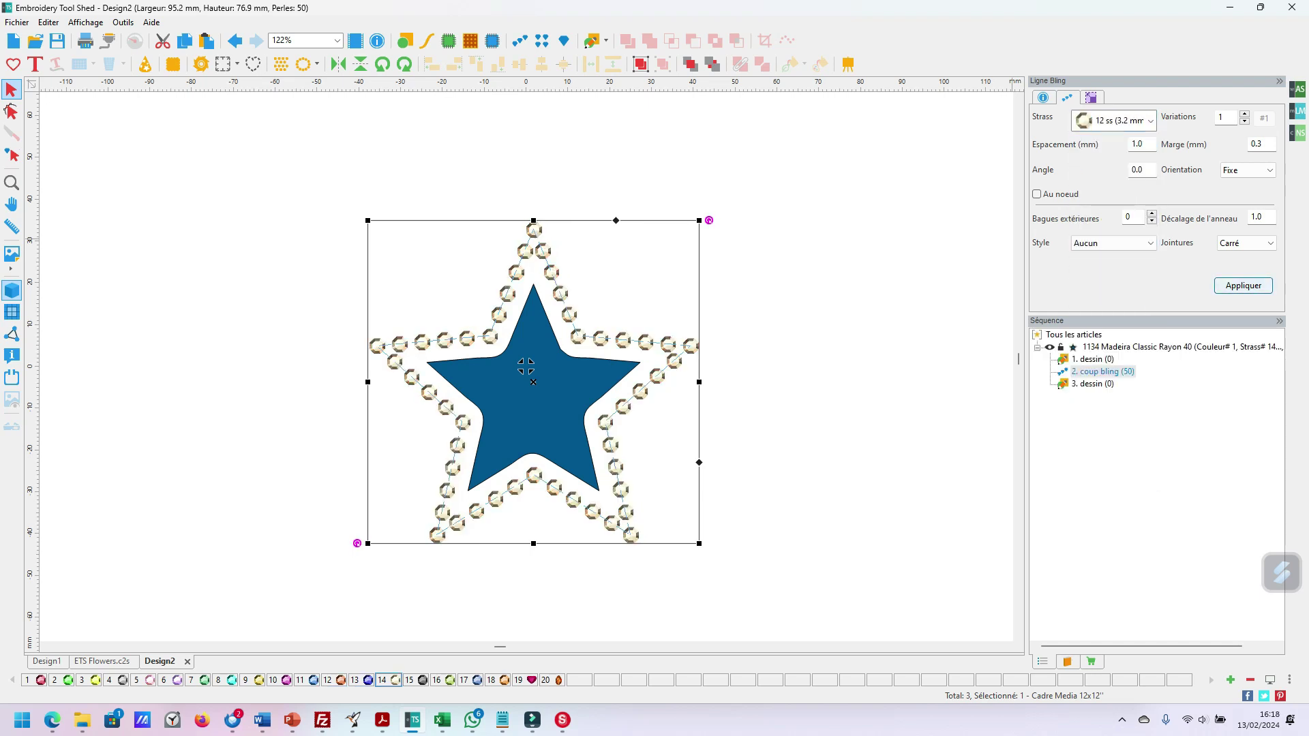
Step: Try converting the filled inner star to a bling fill (Remplissage Bling) and undo the conversion
{"action": "left_click", "coordinate": [526, 366]}
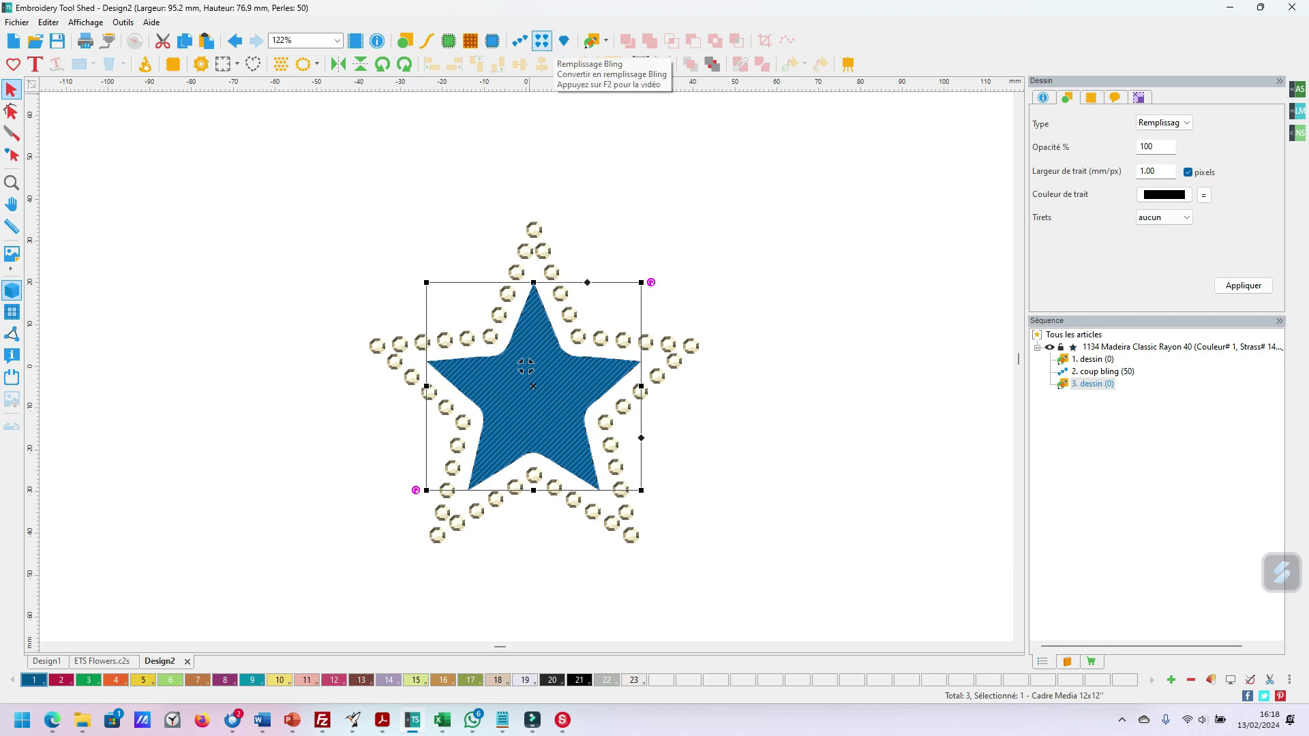
{"action": "left_click", "coordinate": [542, 40]}
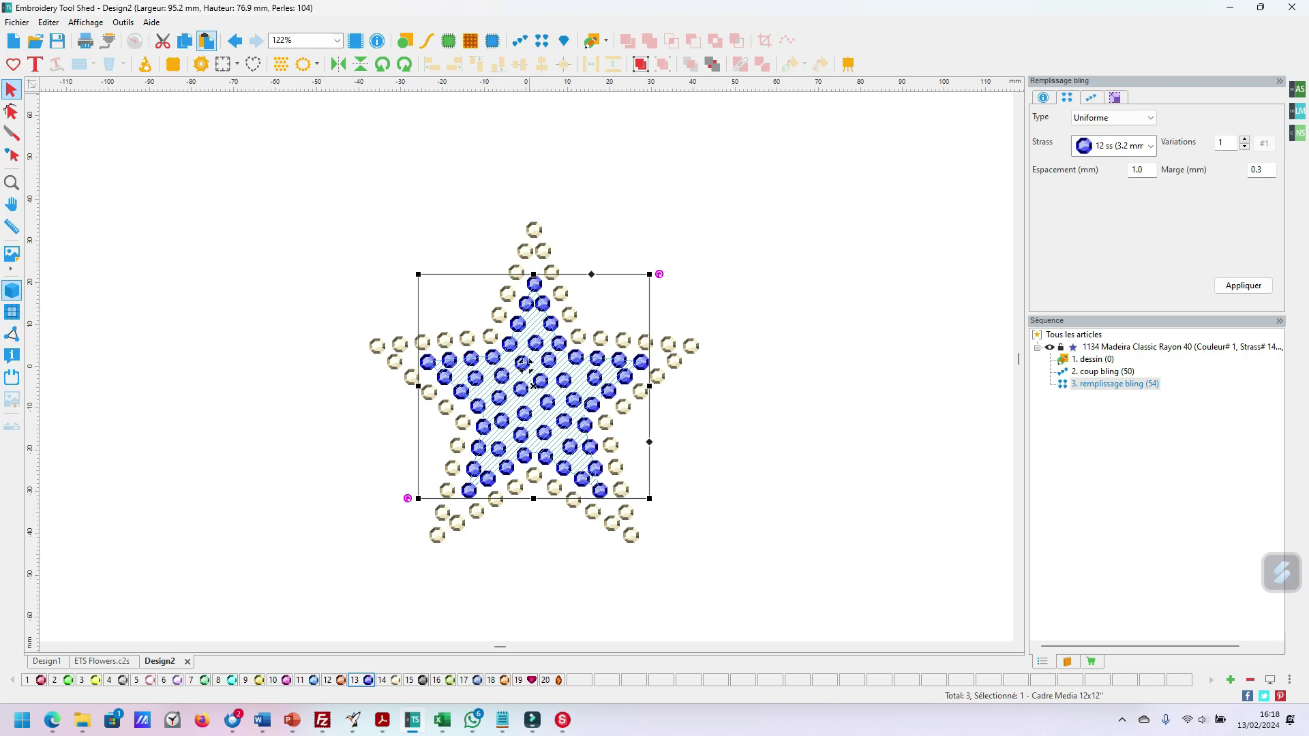
{"action": "key", "text": "ctrl+z"}
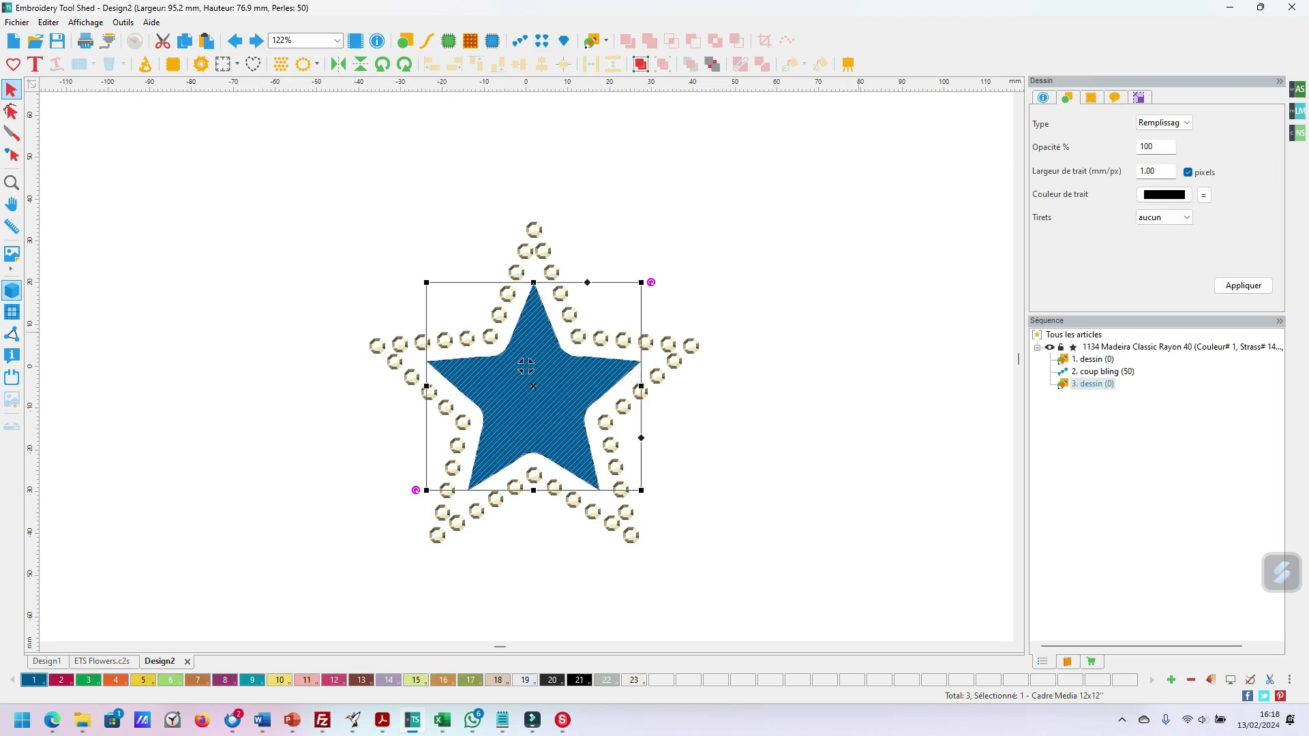
Step: Open the bling export (Exporter le bling) for the outer rhinestone star
{"action": "left_click", "coordinate": [526, 366]}
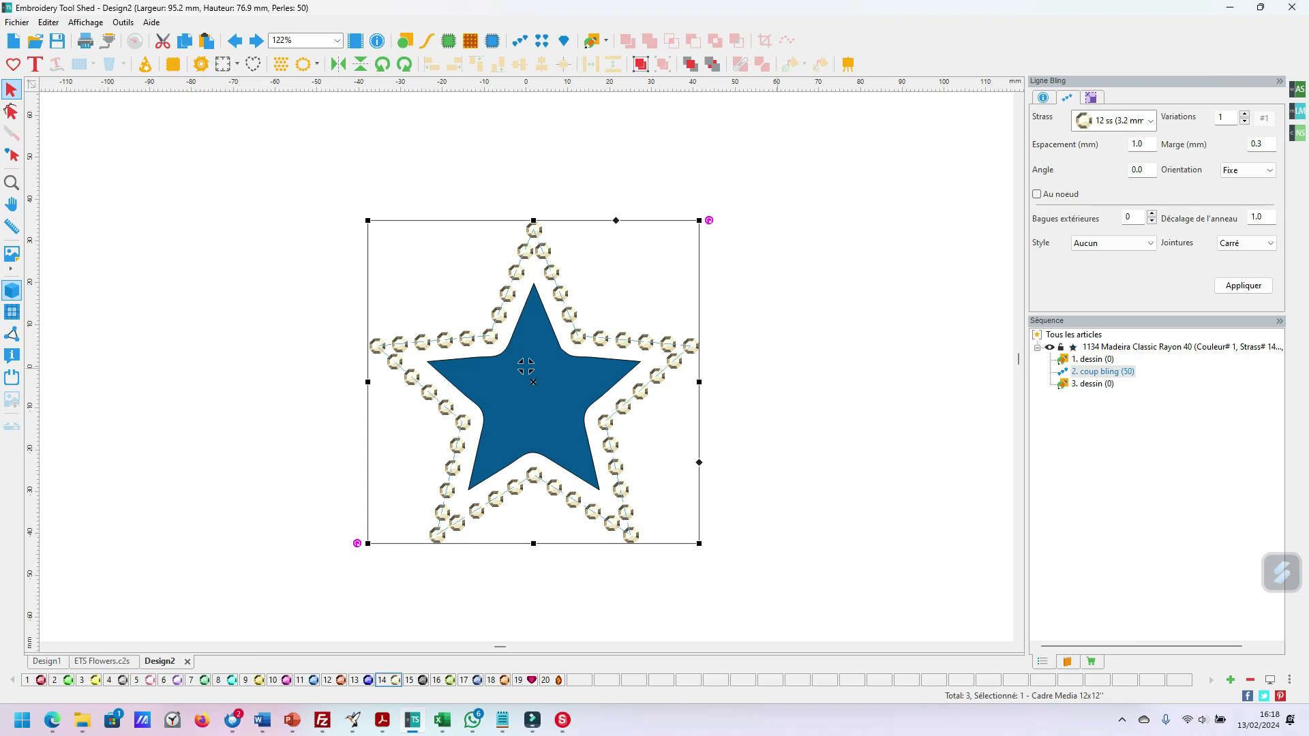
{"action": "key", "text": "alt+f"}
{"action": "key", "text": "Down"}
{"action": "key", "text": "Down"}
{"action": "key", "text": "Down"}
{"action": "key", "text": "Down"}
{"action": "key", "text": "Down"}
{"action": "key", "text": "Down"}
{"action": "key", "text": "Down"}
{"action": "key", "text": "Down"}
{"action": "key", "text": "Down"}
{"action": "key", "text": "Down"}
{"action": "key", "text": "Down"}
{"action": "key", "text": "Down"}
{"action": "key", "text": "Down"}
{"action": "key", "text": "Down"}
{"action": "key", "text": "Down"}
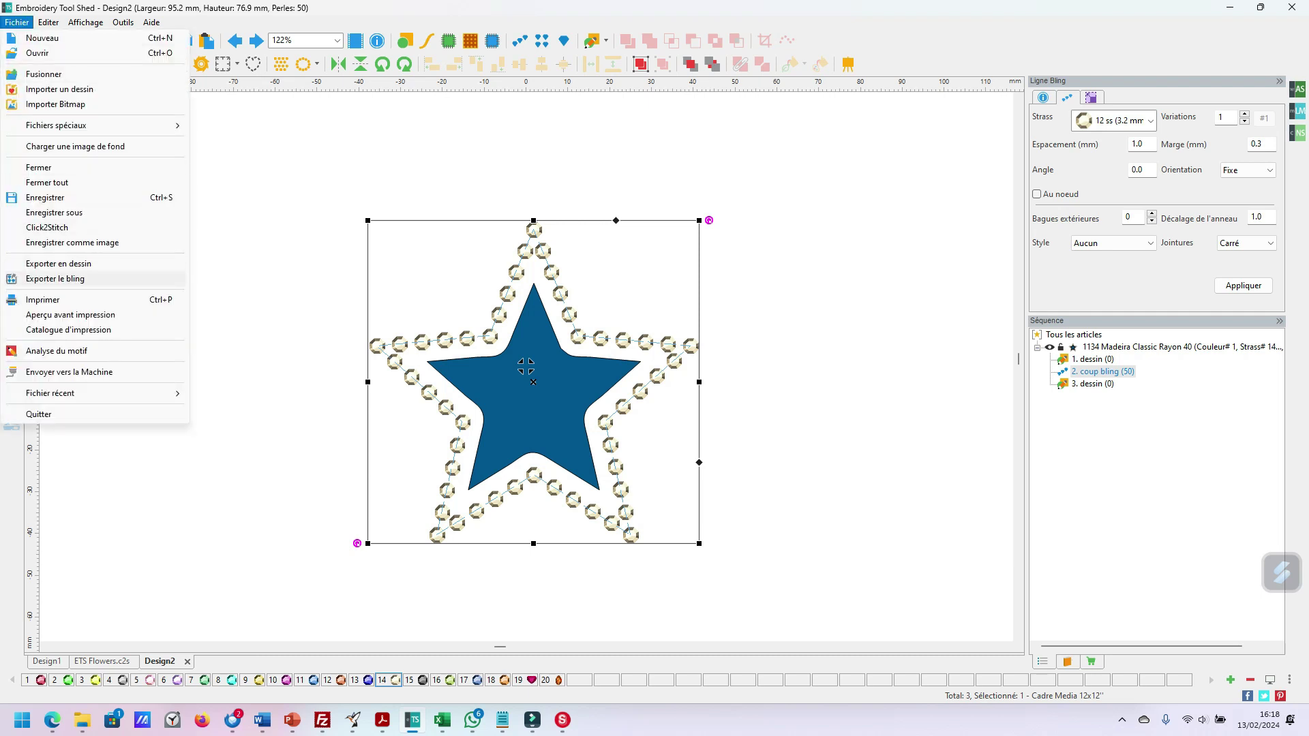
{"action": "key", "text": "Return"}
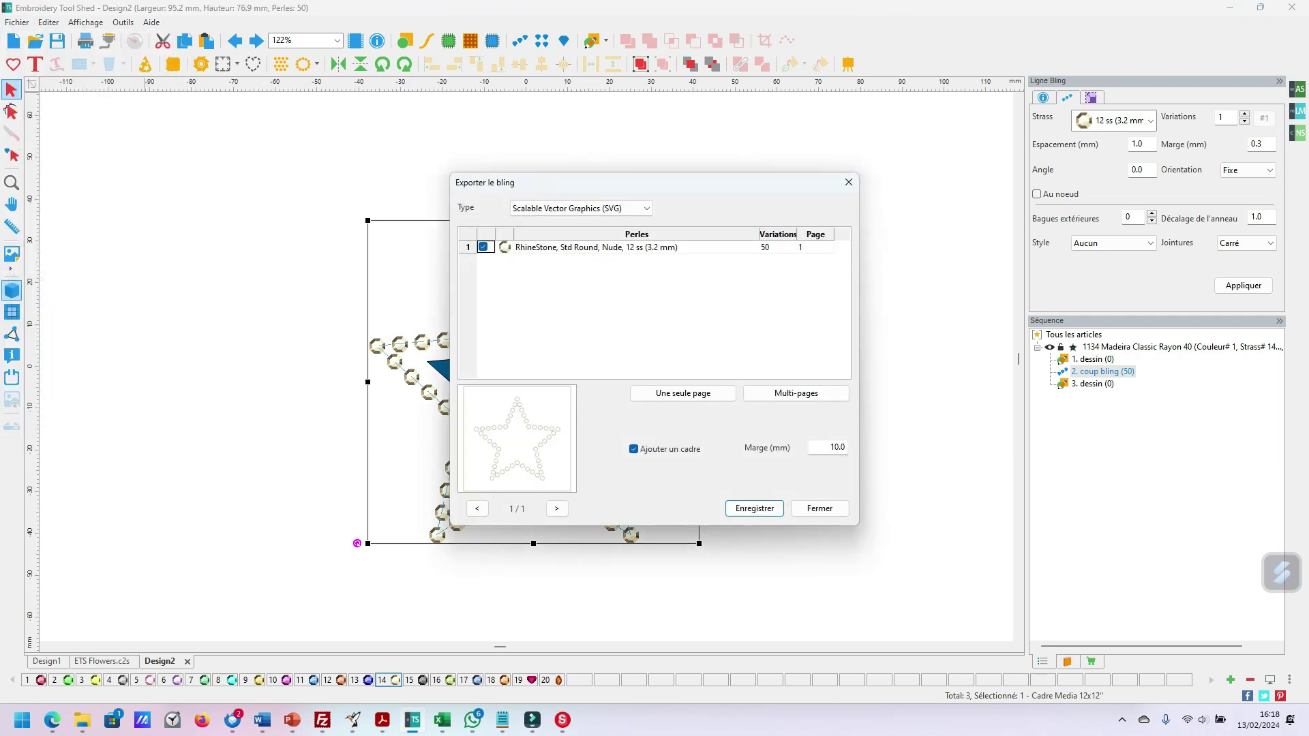
Step: Save the rhinestone star as "etoile strass.svg" in Téléchargements, replacing the existing file, and close the export dialog
{"action": "key", "text": "Return"}
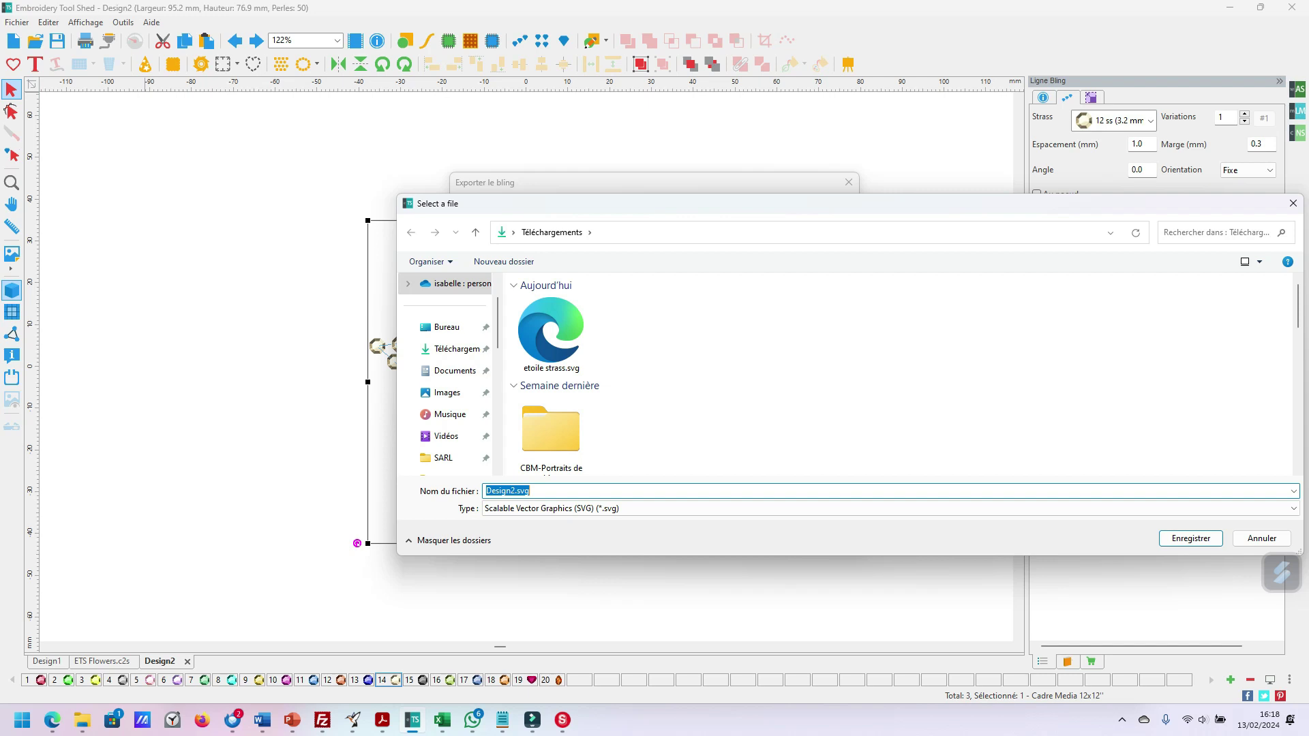
{"action": "type", "text": "etoile s"}
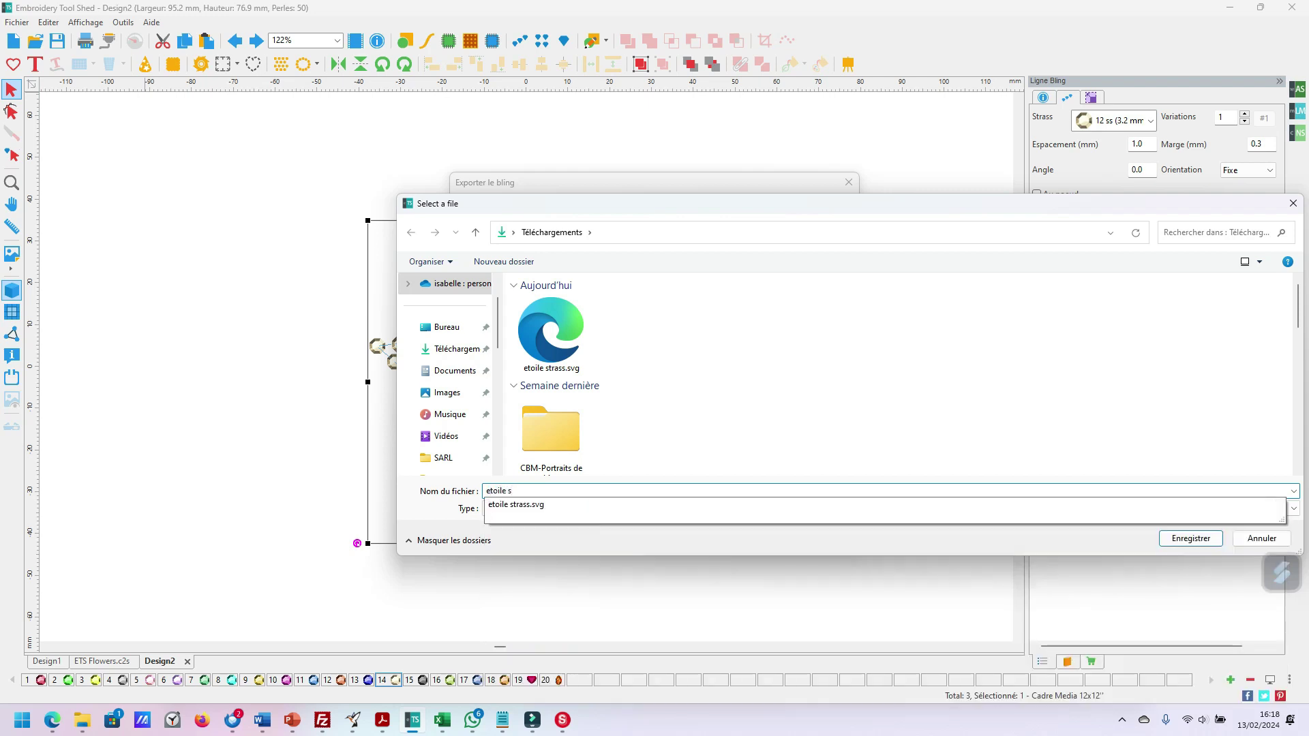
{"action": "key", "text": "Return"}
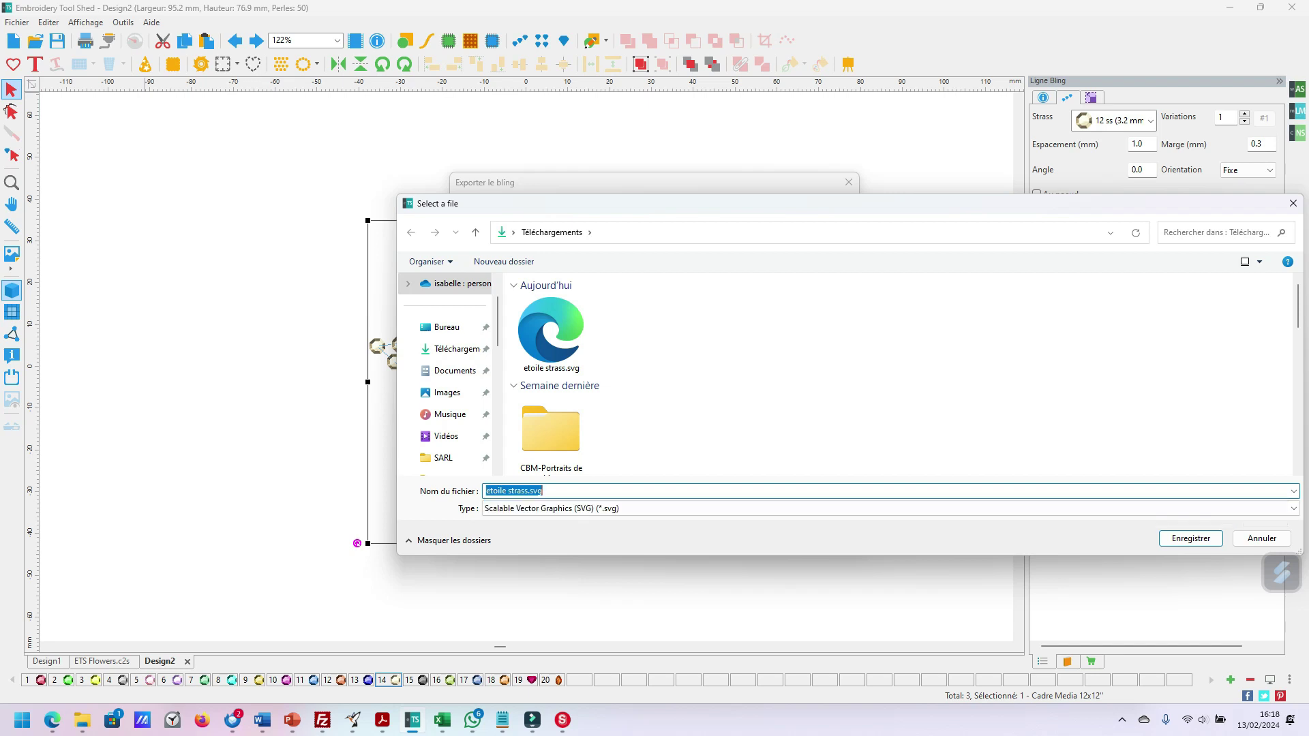
{"action": "key", "text": "Return"}
{"action": "key", "text": "Left"}
{"action": "key", "text": "Return"}
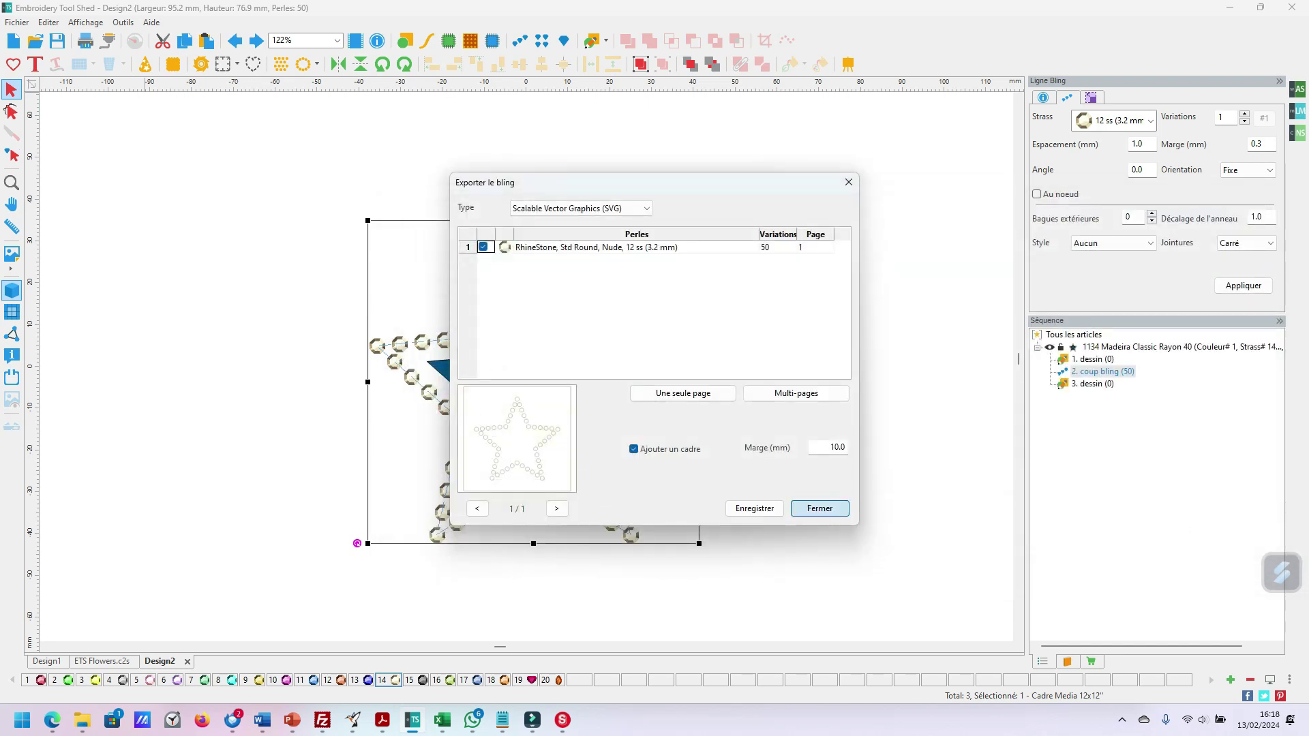
{"action": "left_click", "coordinate": [820, 508]}
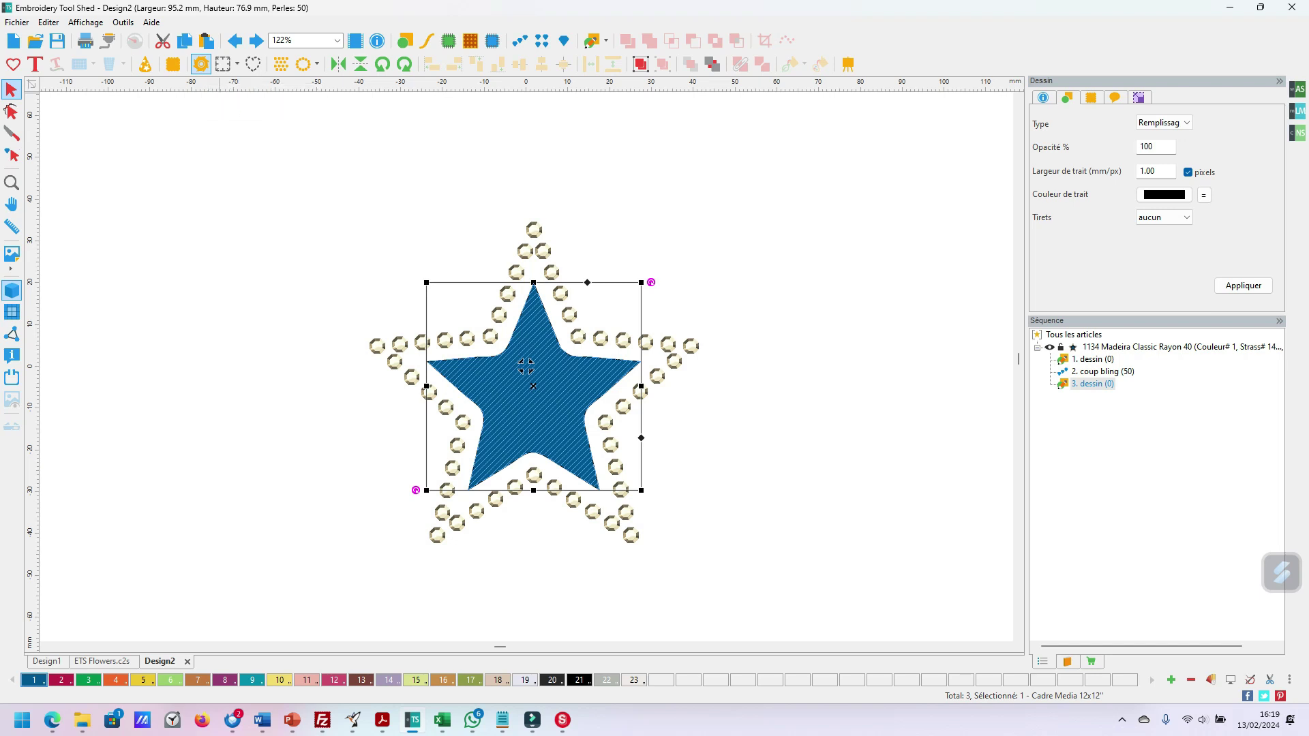
Step: Open the cutter export (Découpeur) for the filled inner star, keeping the media size at Media 12x12''
{"action": "left_click", "coordinate": [201, 64]}
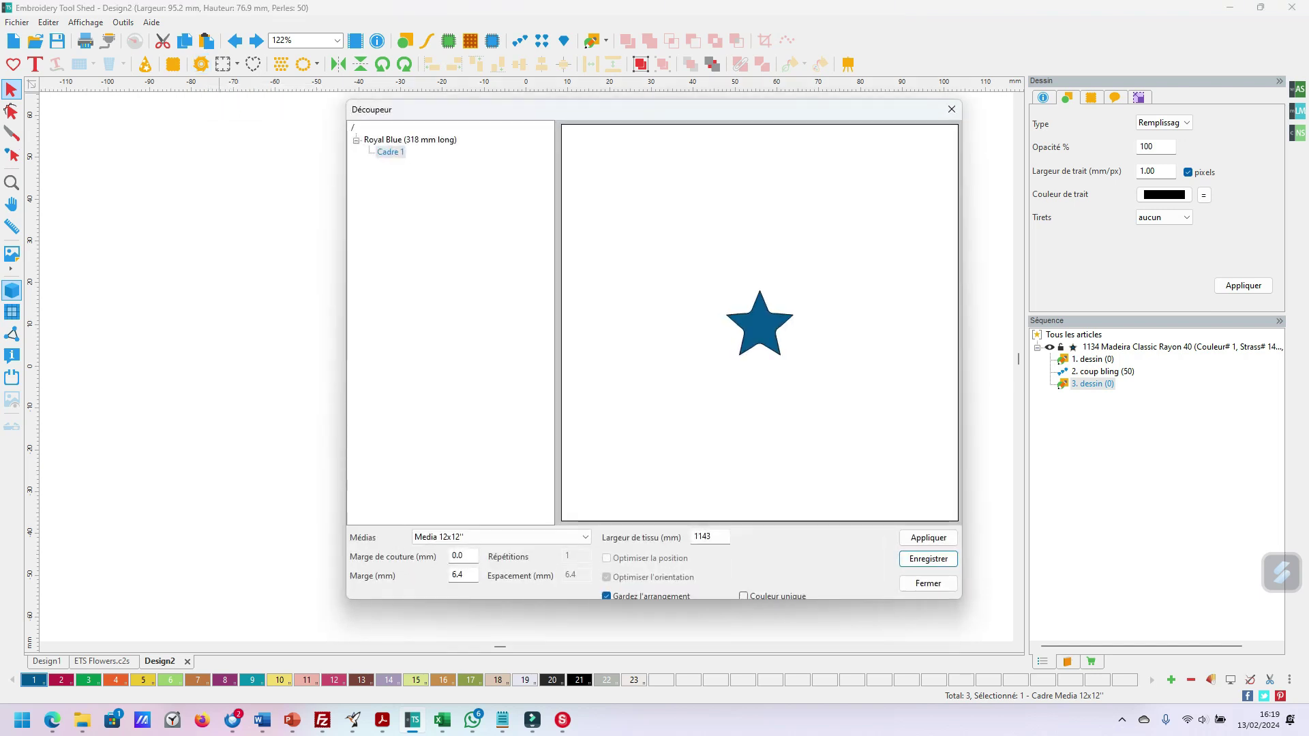
{"action": "left_click", "coordinate": [501, 537]}
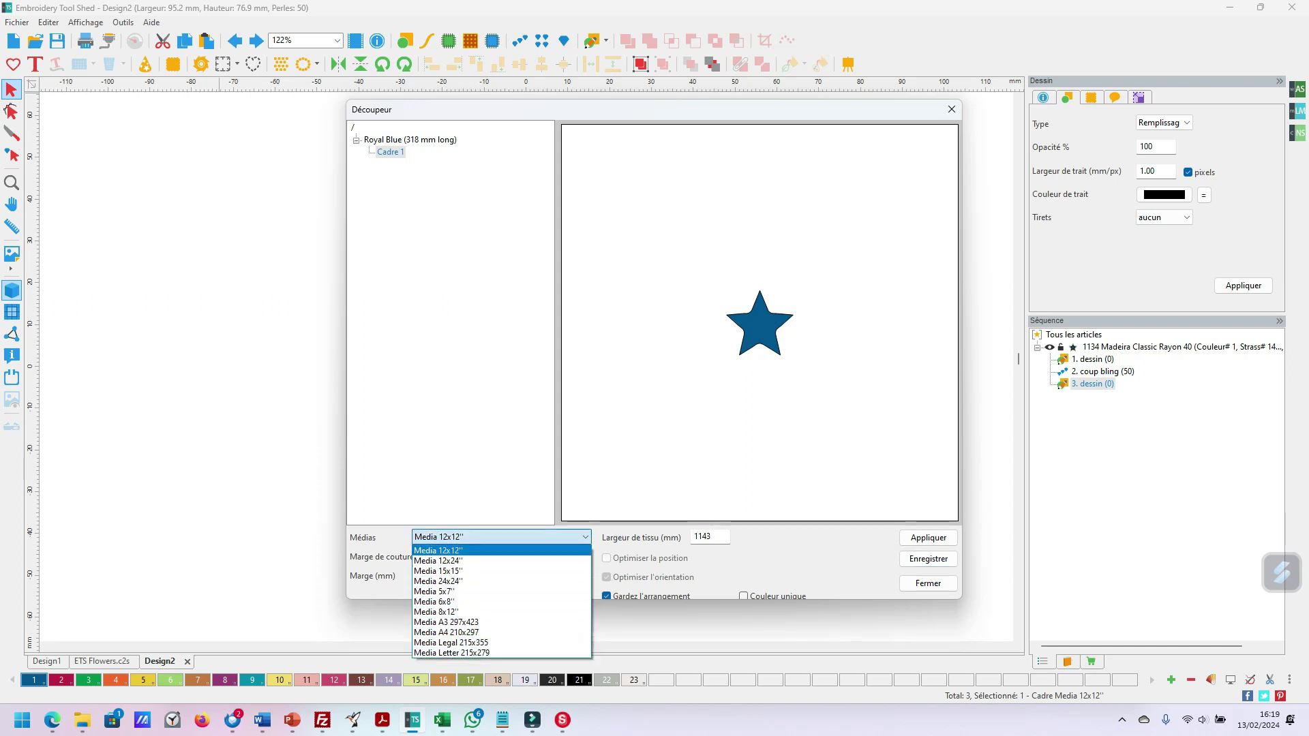
{"action": "key", "text": "Return"}
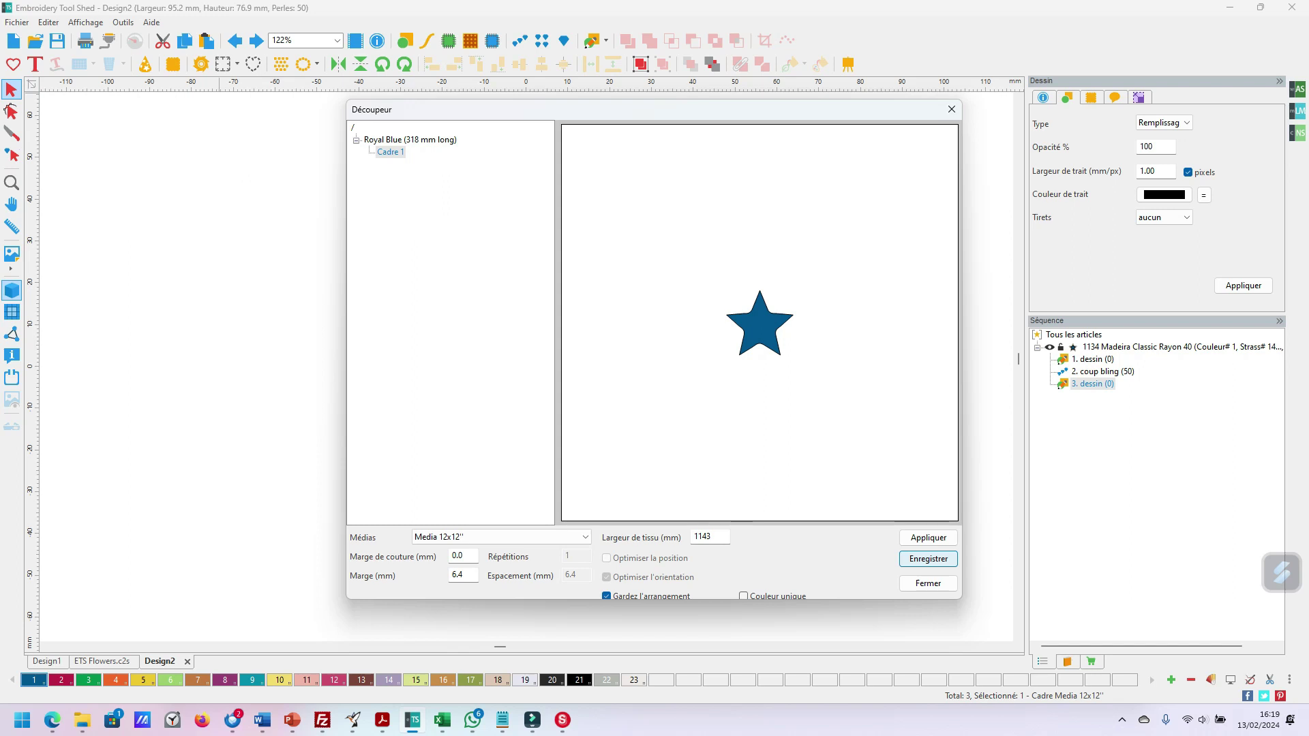
Step: Save the filled star as the SVG "etoile remplie" in Téléchargements and close the folder window showing the exported files
{"action": "key", "text": "Return"}
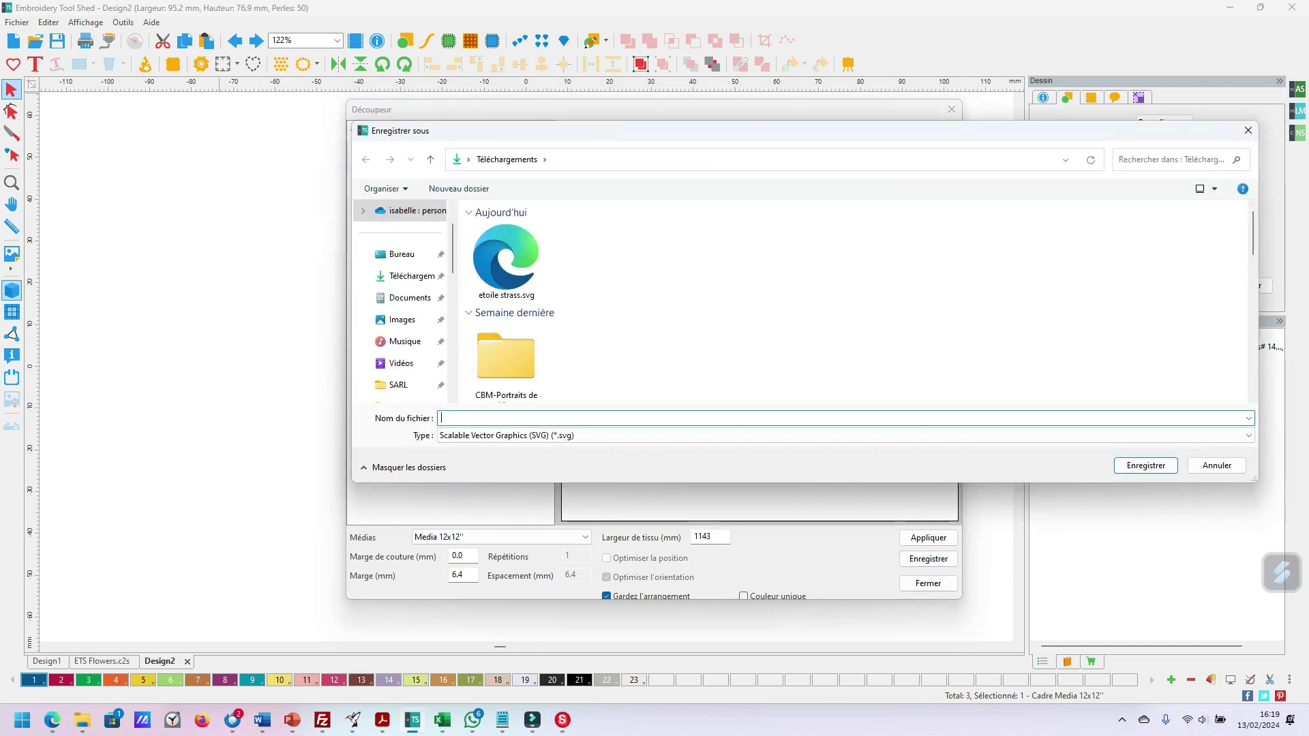
{"action": "type", "text": "etoil"}
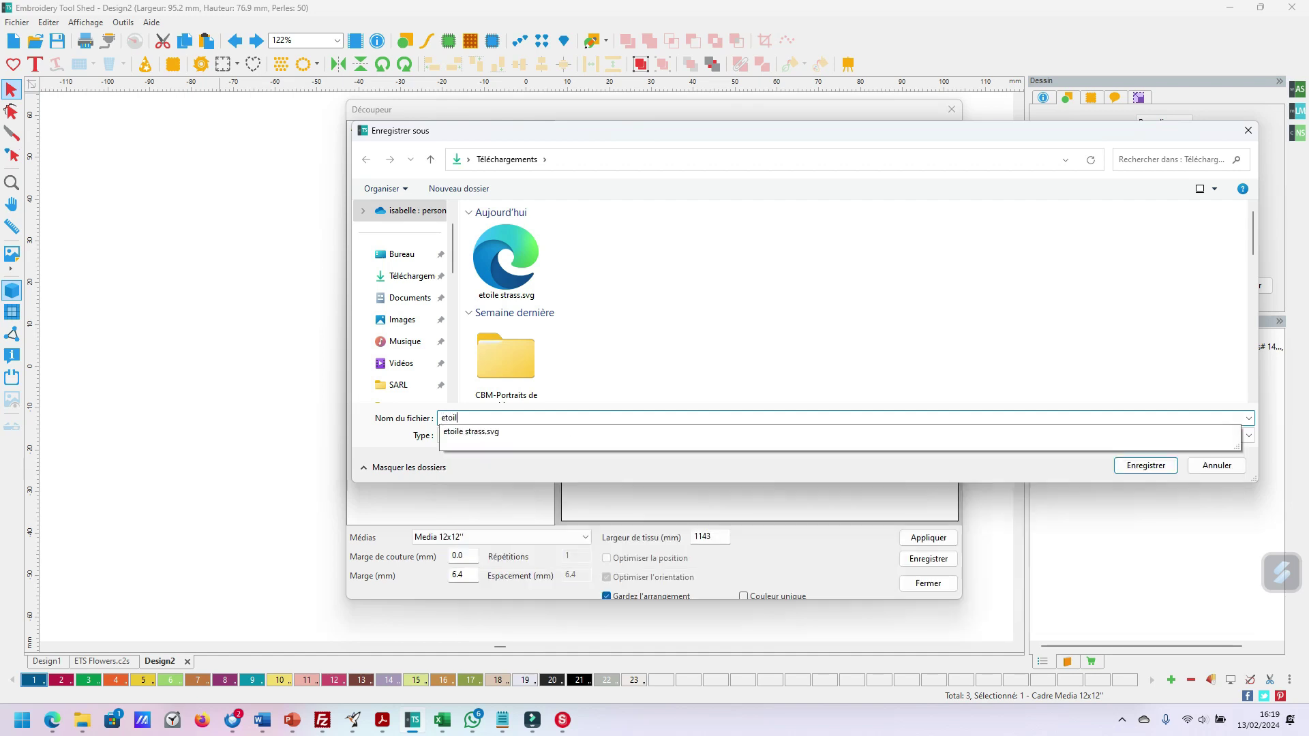
{"action": "type", "text": "e remplie"}
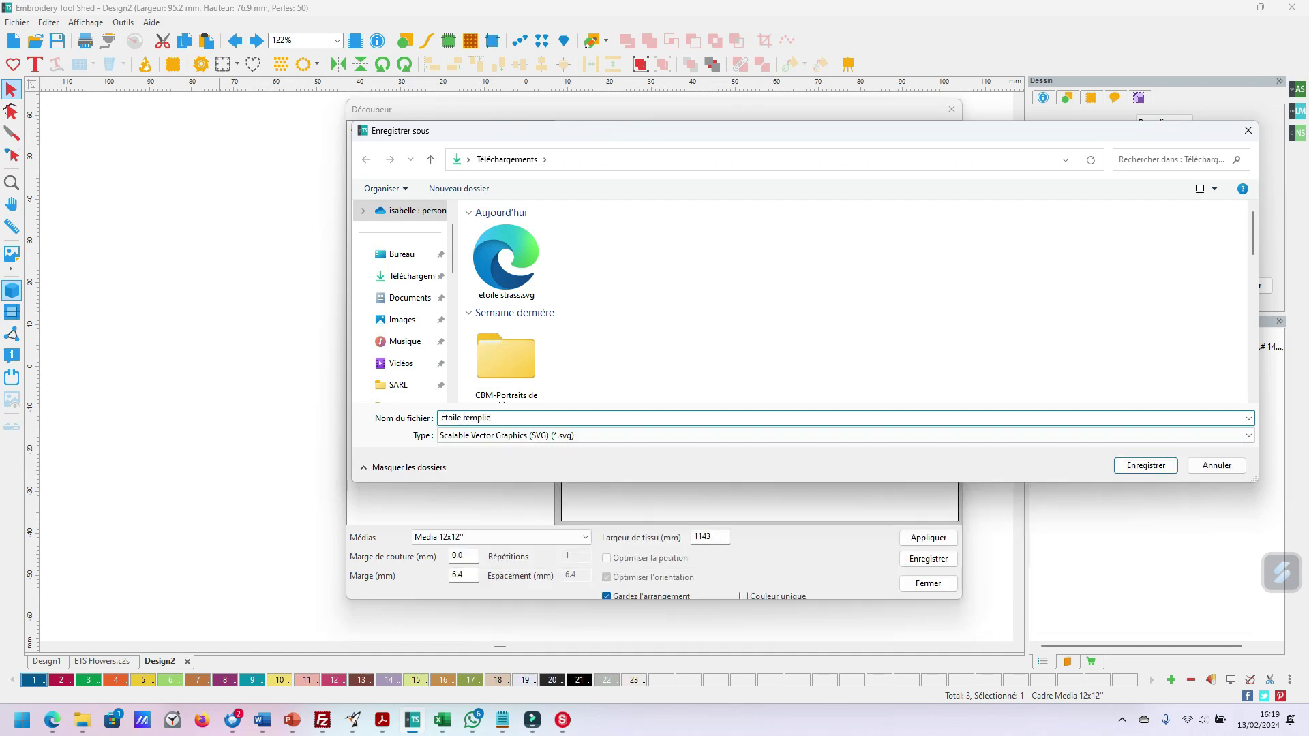
{"action": "left_click", "coordinate": [1123, 464]}
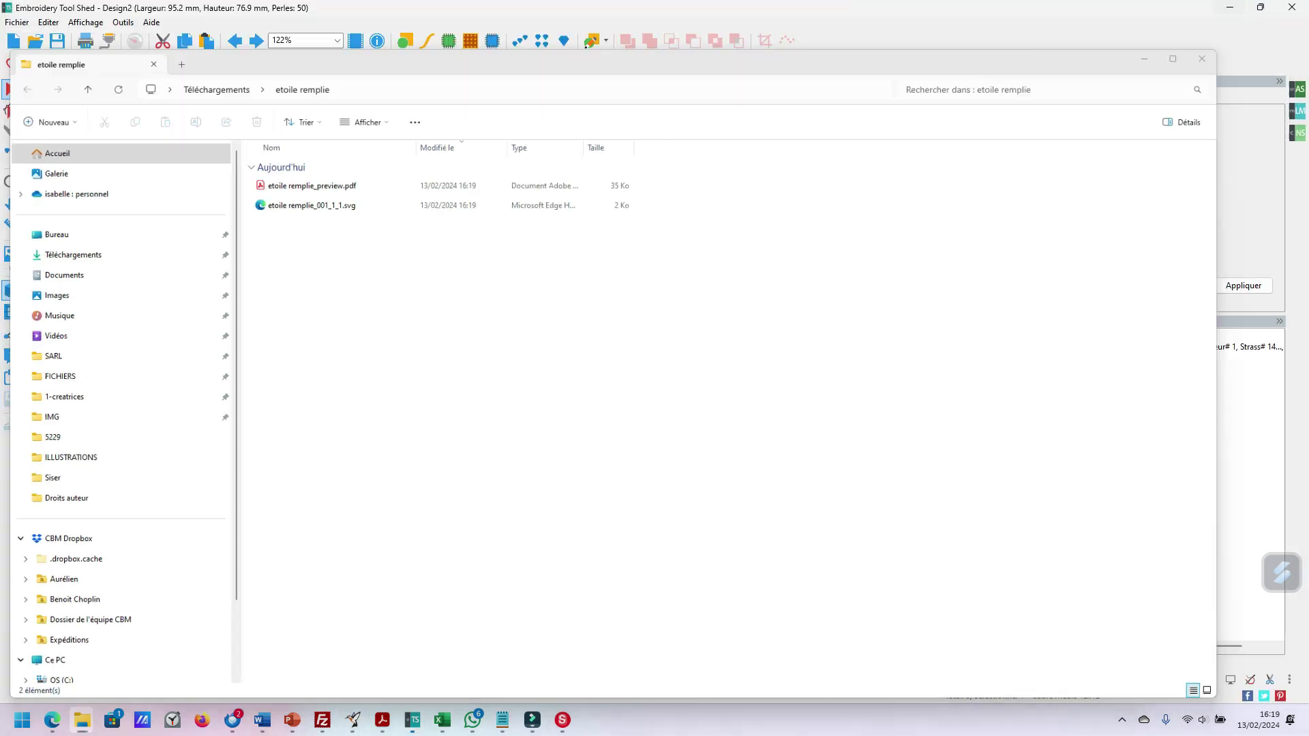
{"action": "key", "text": "alt+F4"}
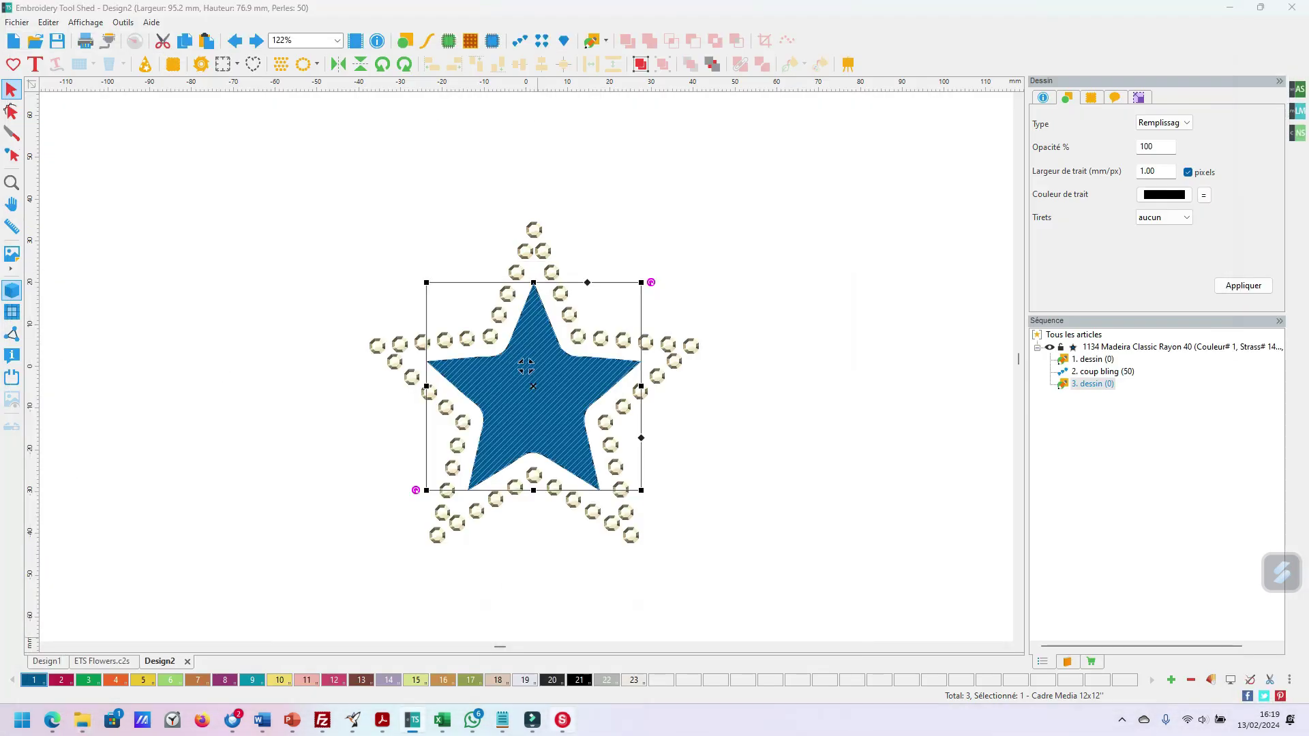
Step: Switch to Leonardo Design Studio and delete the old rhinestone star from the canvas
{"action": "left_click", "coordinate": [562, 720]}
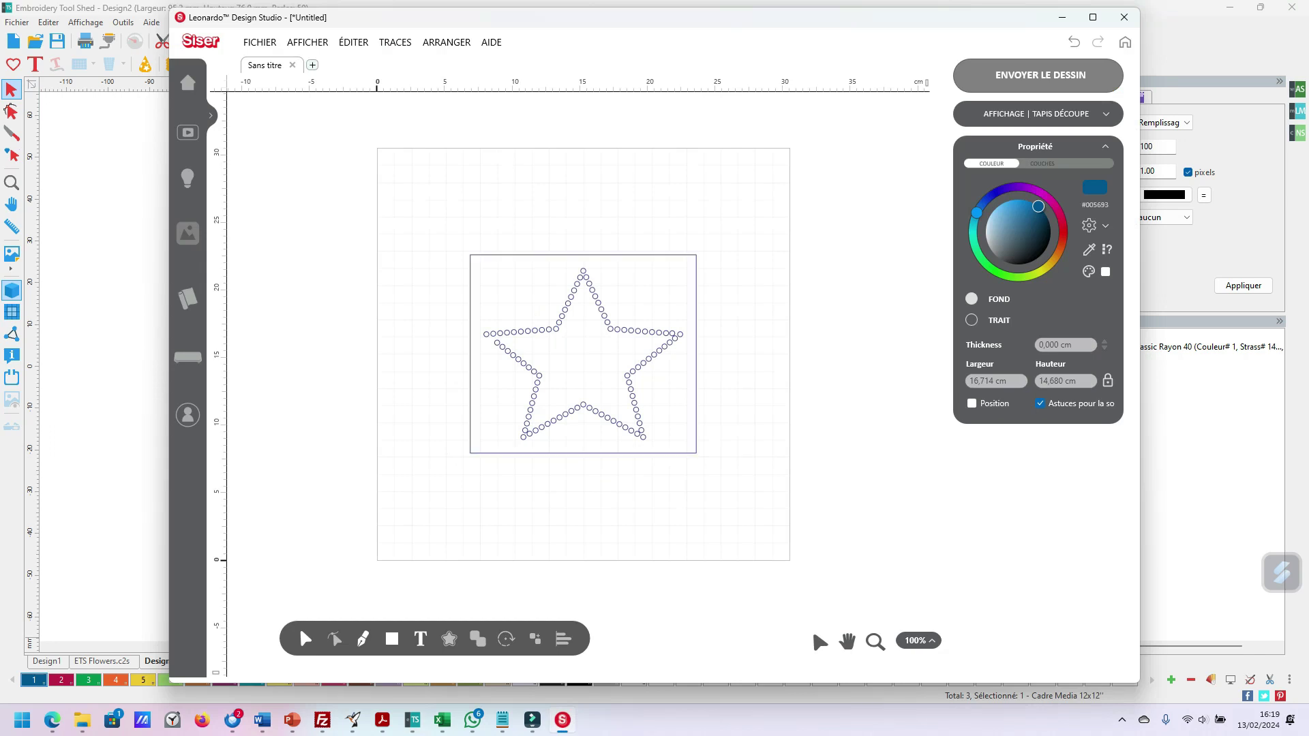
{"action": "key", "text": "ctrl+a"}
{"action": "key", "text": "Delete"}
Step: Import "etoile strass.svg" from Téléchargements as cut only (Découper uniquement) with one layer
{"action": "left_click", "coordinate": [260, 42]}
{"action": "left_click", "coordinate": [272, 74]}
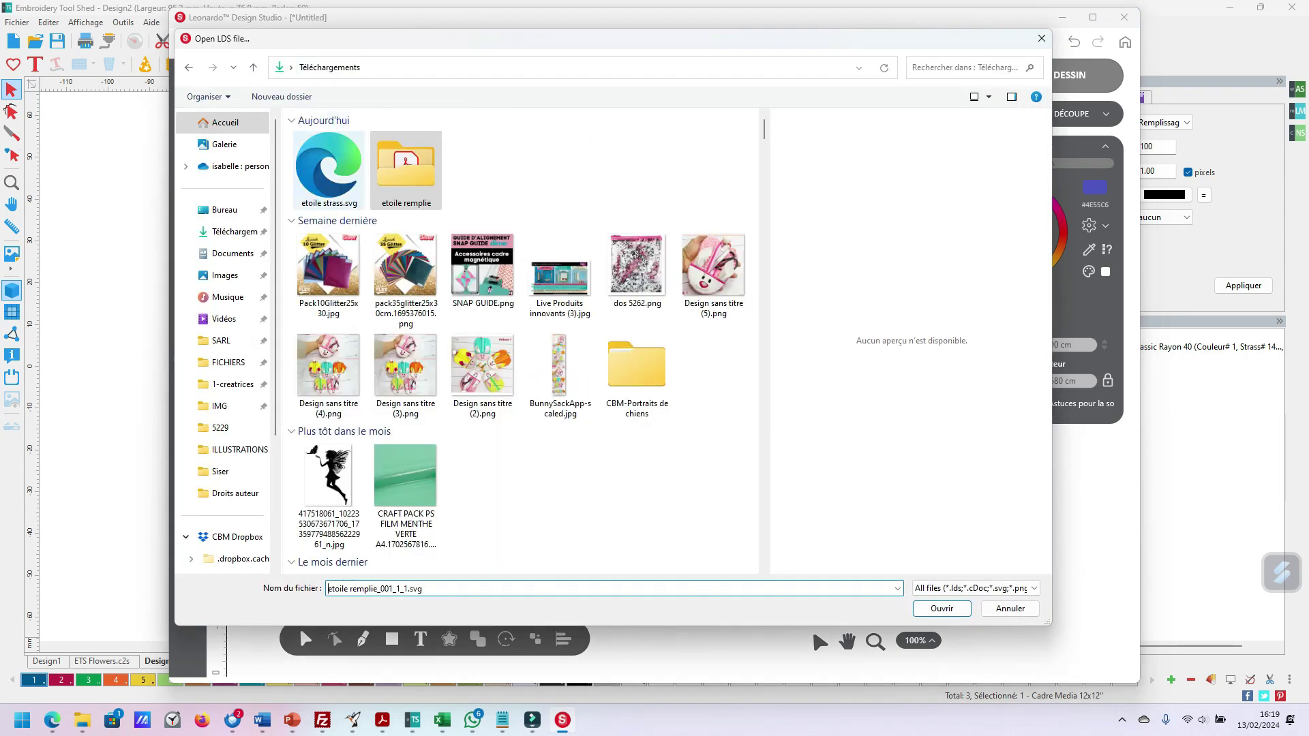
{"action": "left_click", "coordinate": [329, 167]}
{"action": "key", "text": "Return"}
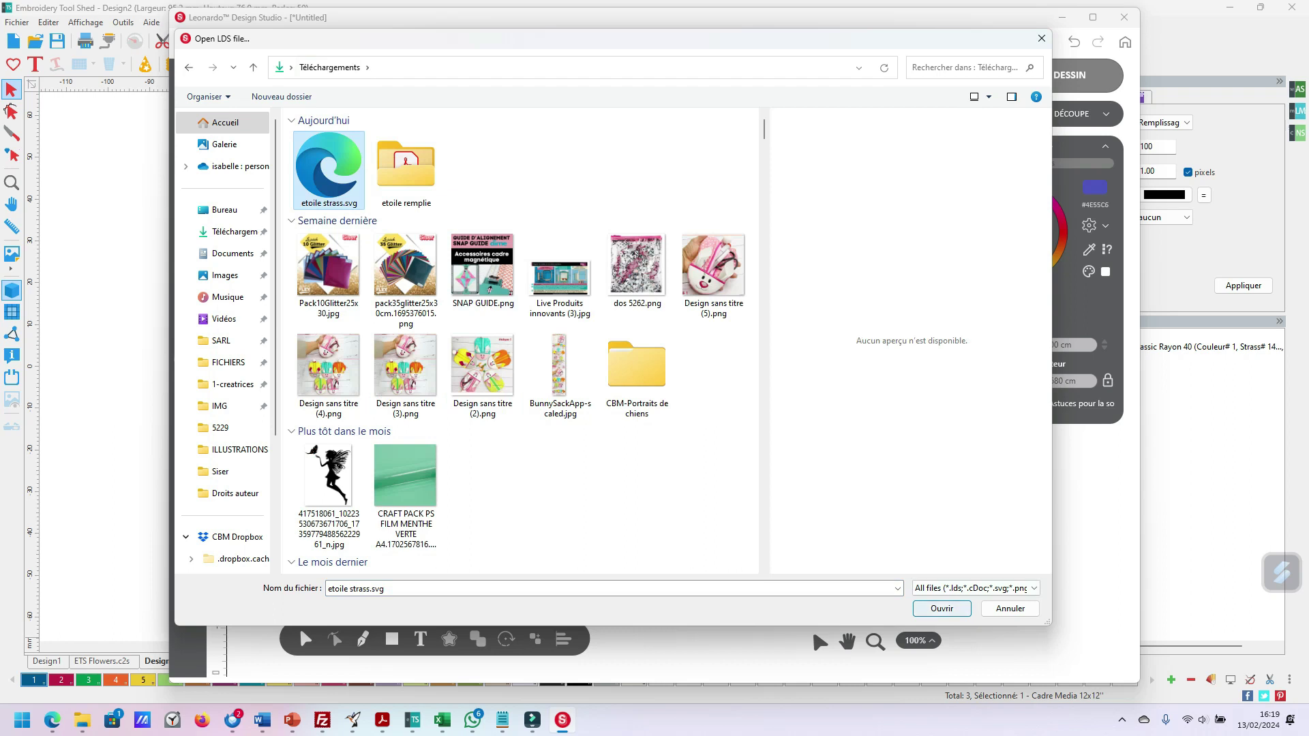
{"action": "left_click", "coordinate": [701, 328]}
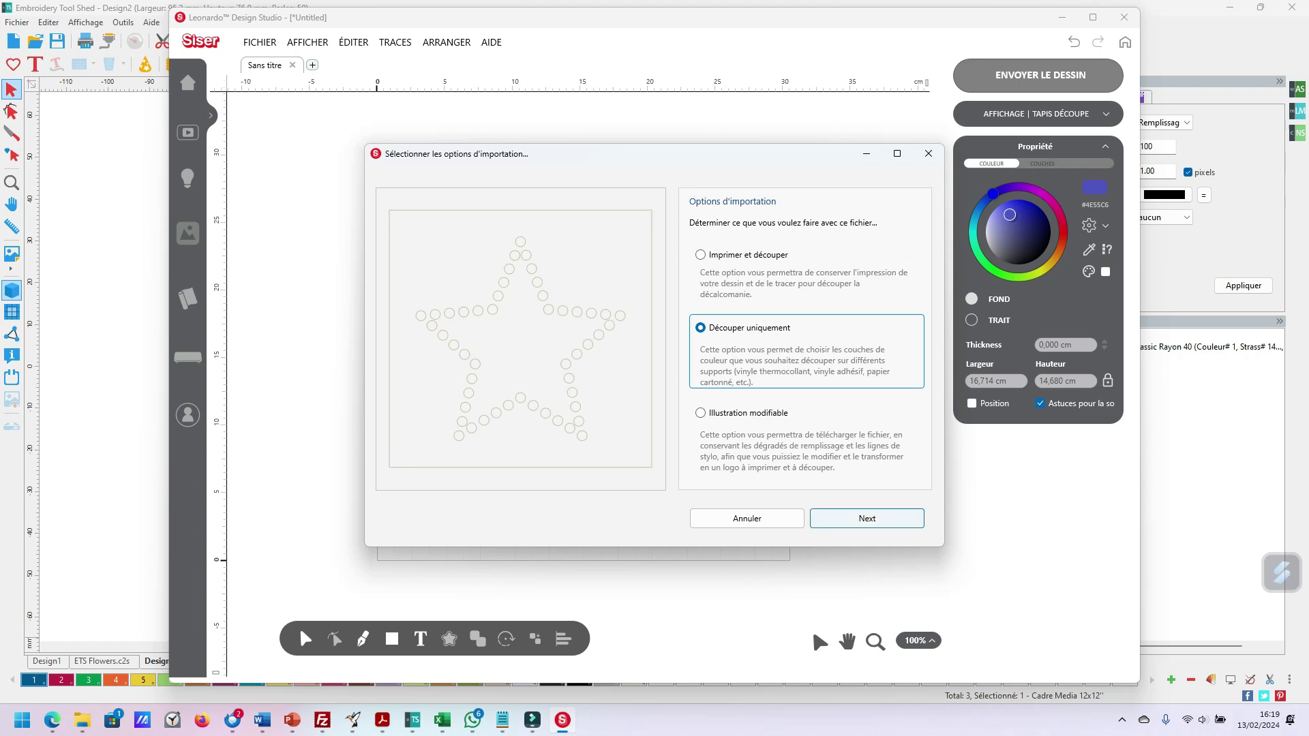
{"action": "key", "text": "Return"}
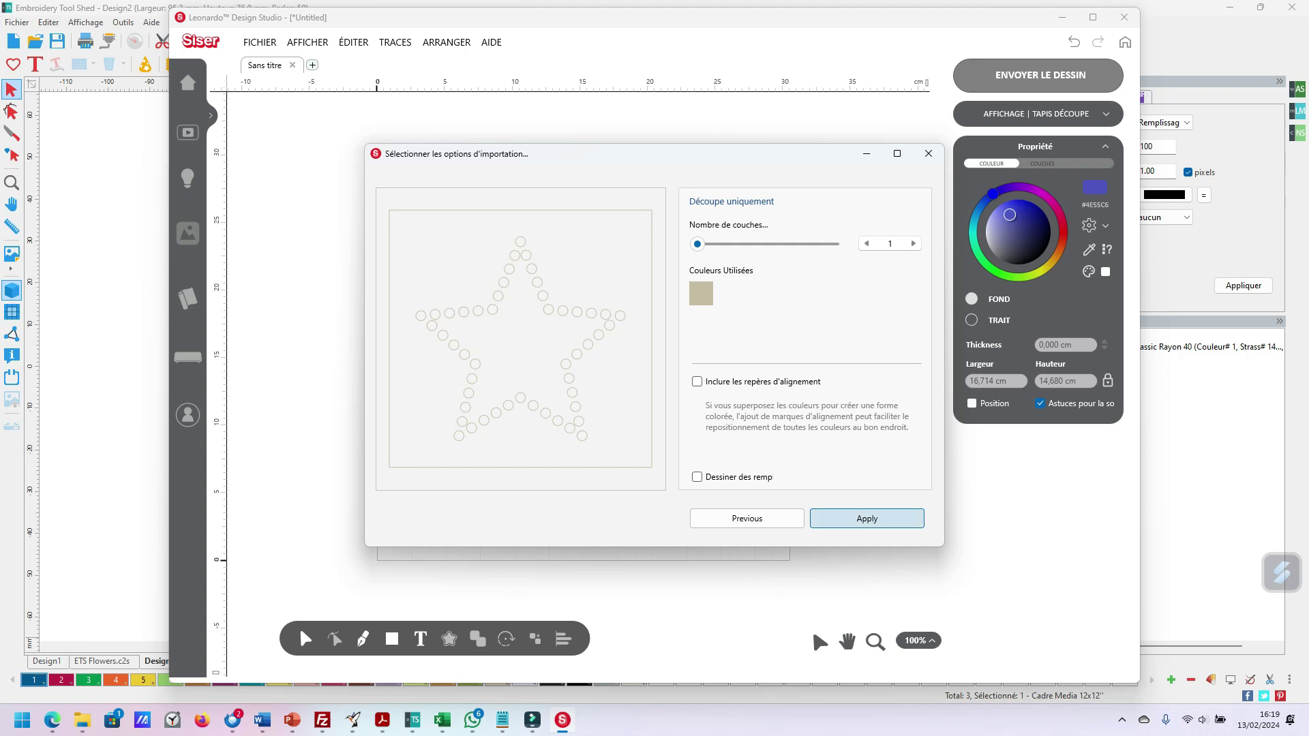
{"action": "key", "text": "Return"}
Step: Import "etoile remplie_001_1_1.svg" from the "etoile remplie" folder as cut only (Découper uniquement)
{"action": "key", "text": "alt+f"}
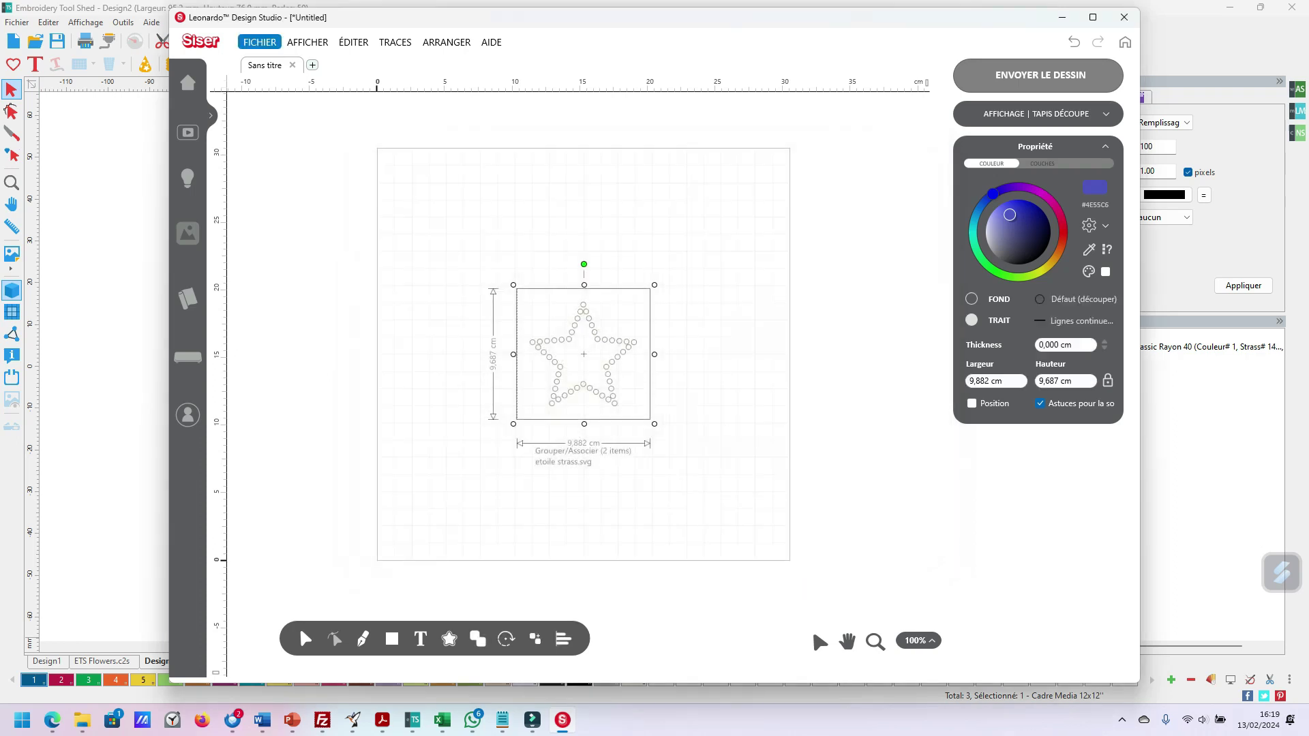
{"action": "key", "text": "ctrl+o"}
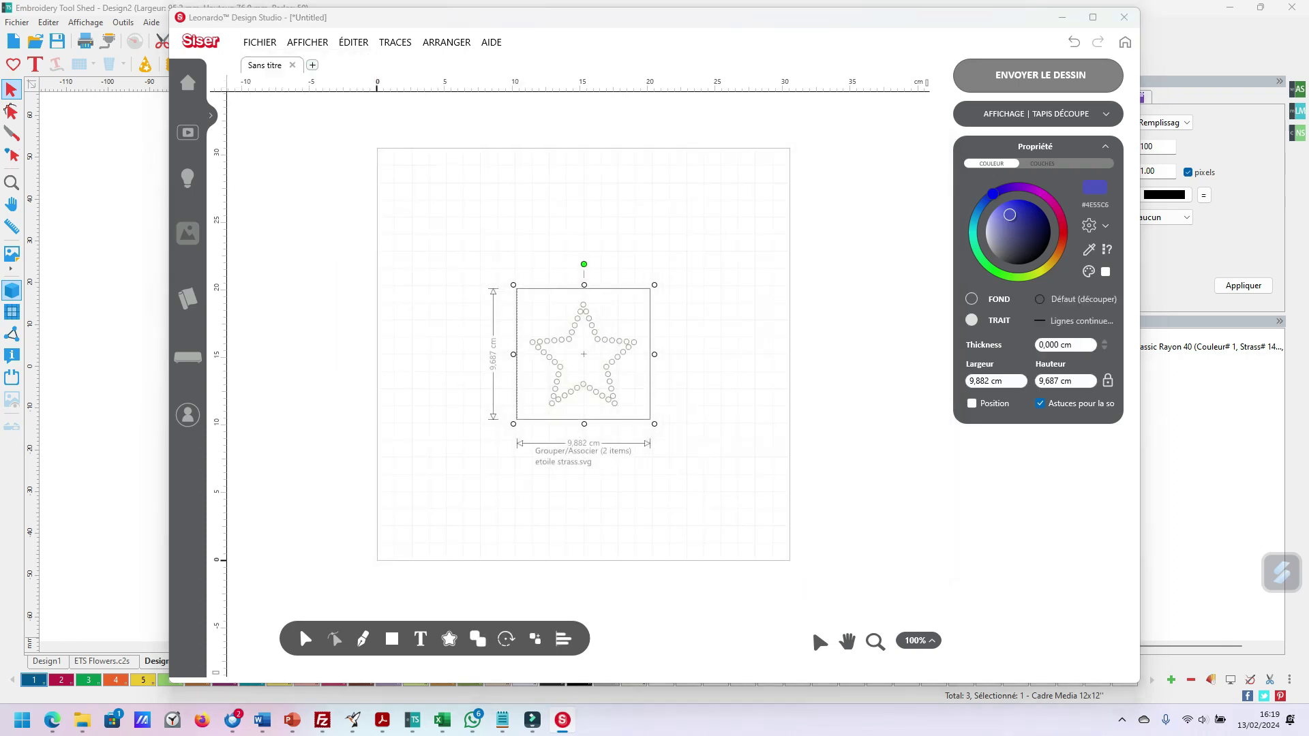
{"action": "key", "text": "Return"}
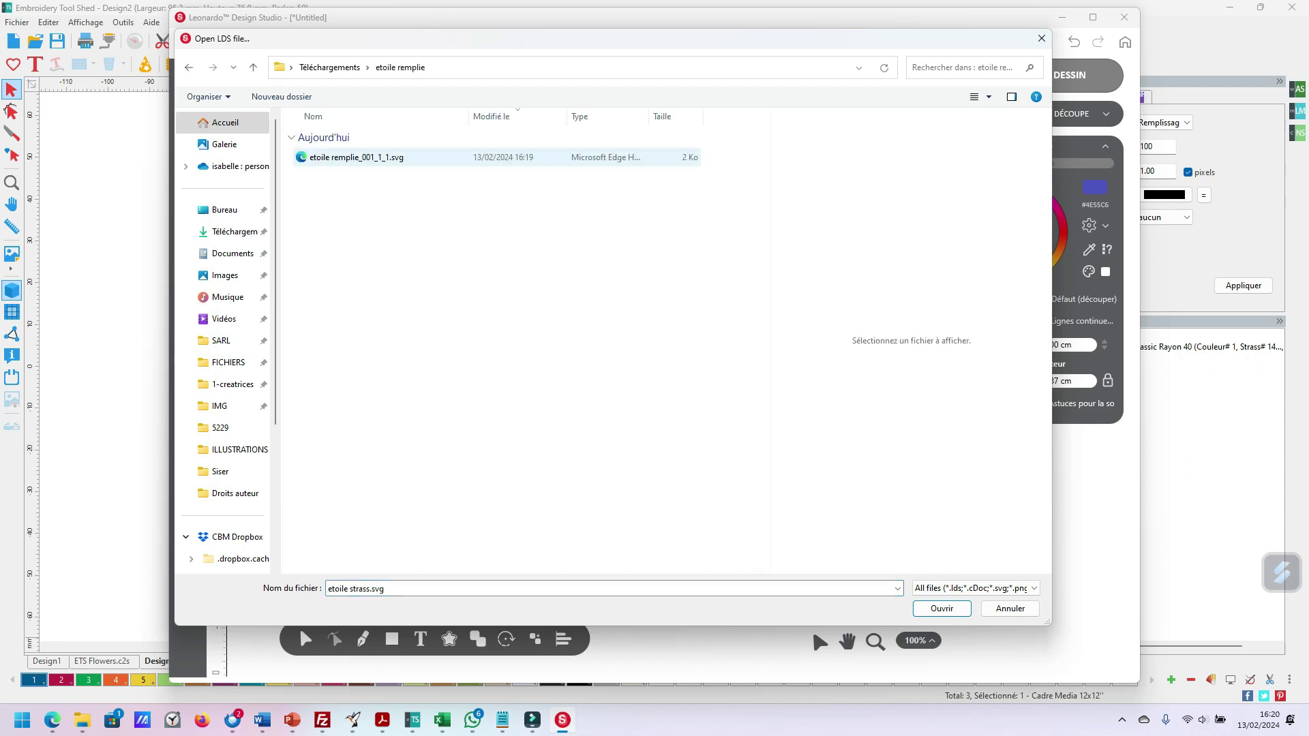
{"action": "key", "text": "Down"}
{"action": "key", "text": "Return"}
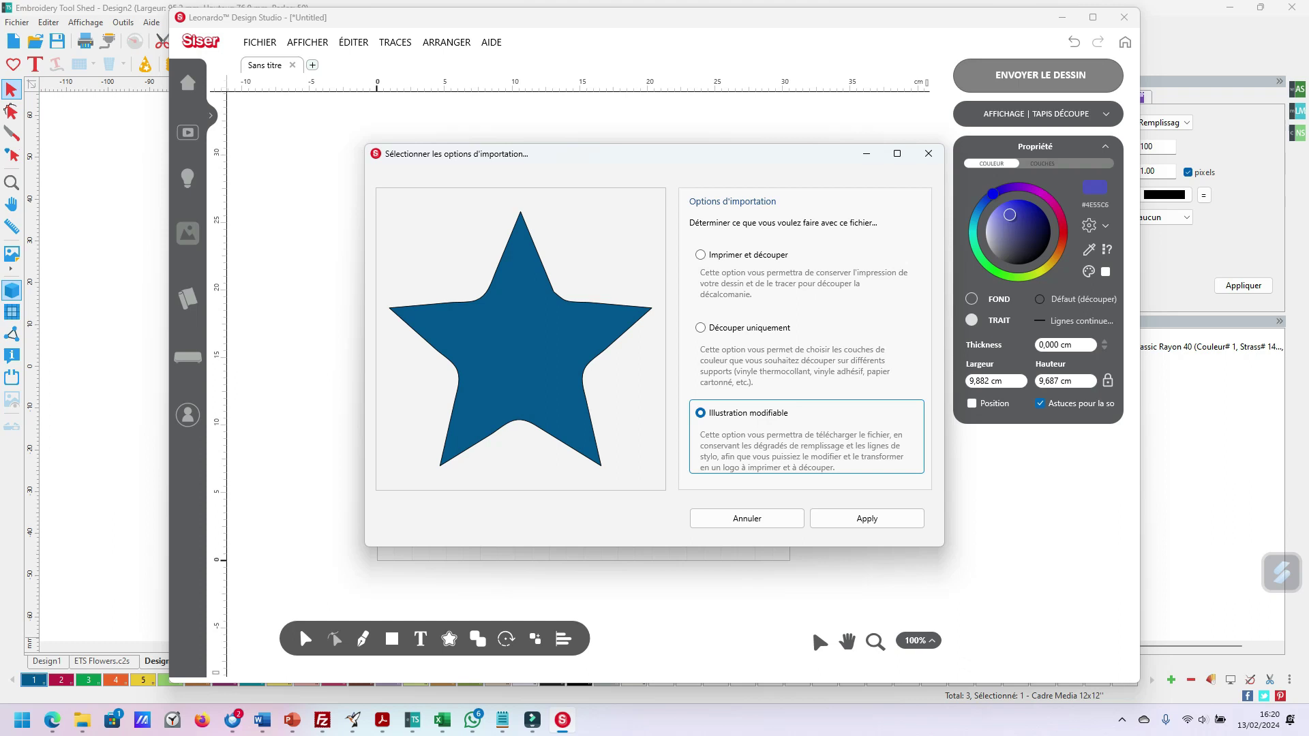
{"action": "key", "text": "Up"}
{"action": "key", "text": "Tab"}
{"action": "key", "text": "Return"}
{"action": "key", "text": "Return"}
Step: Send both selected stars to the cutting view, moving each colour layer to the origin, and select the rhinestone star layer
{"action": "left_click_drag", "start_coordinate": [486, 230], "coordinate": [708, 480]}
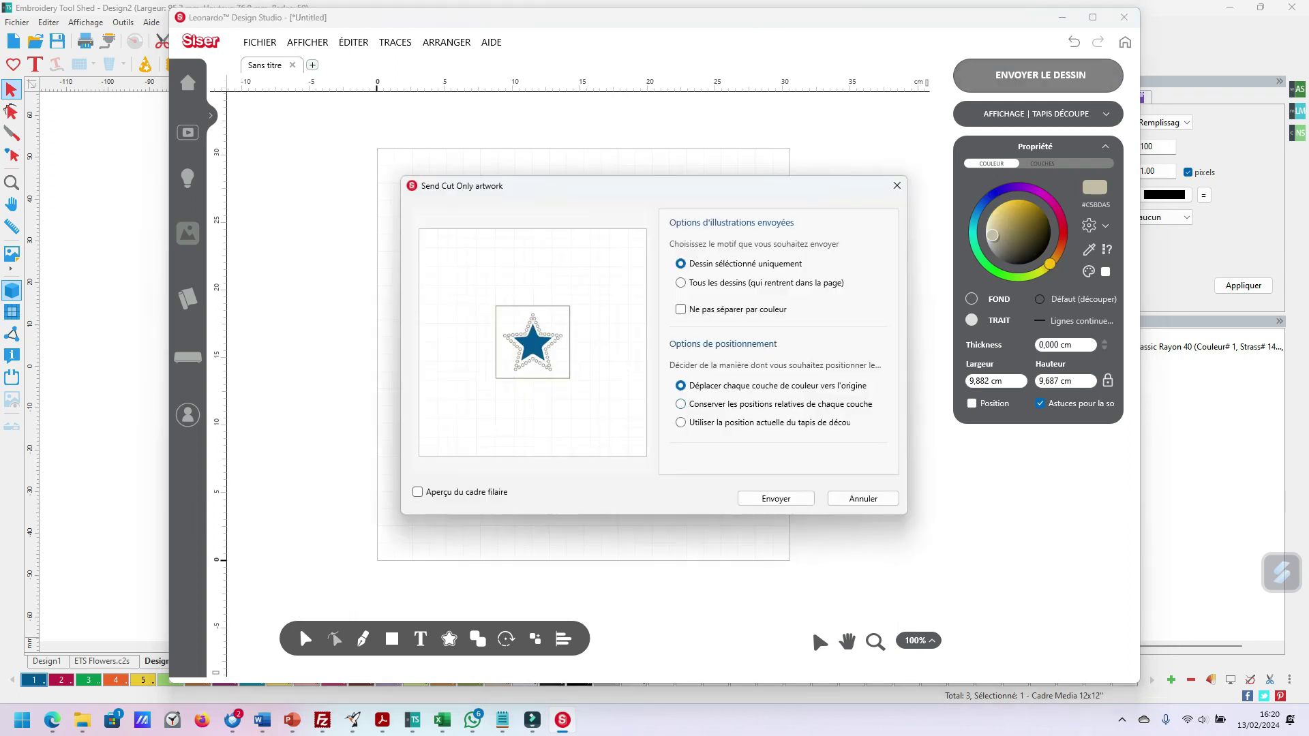
{"action": "key", "text": "Return"}
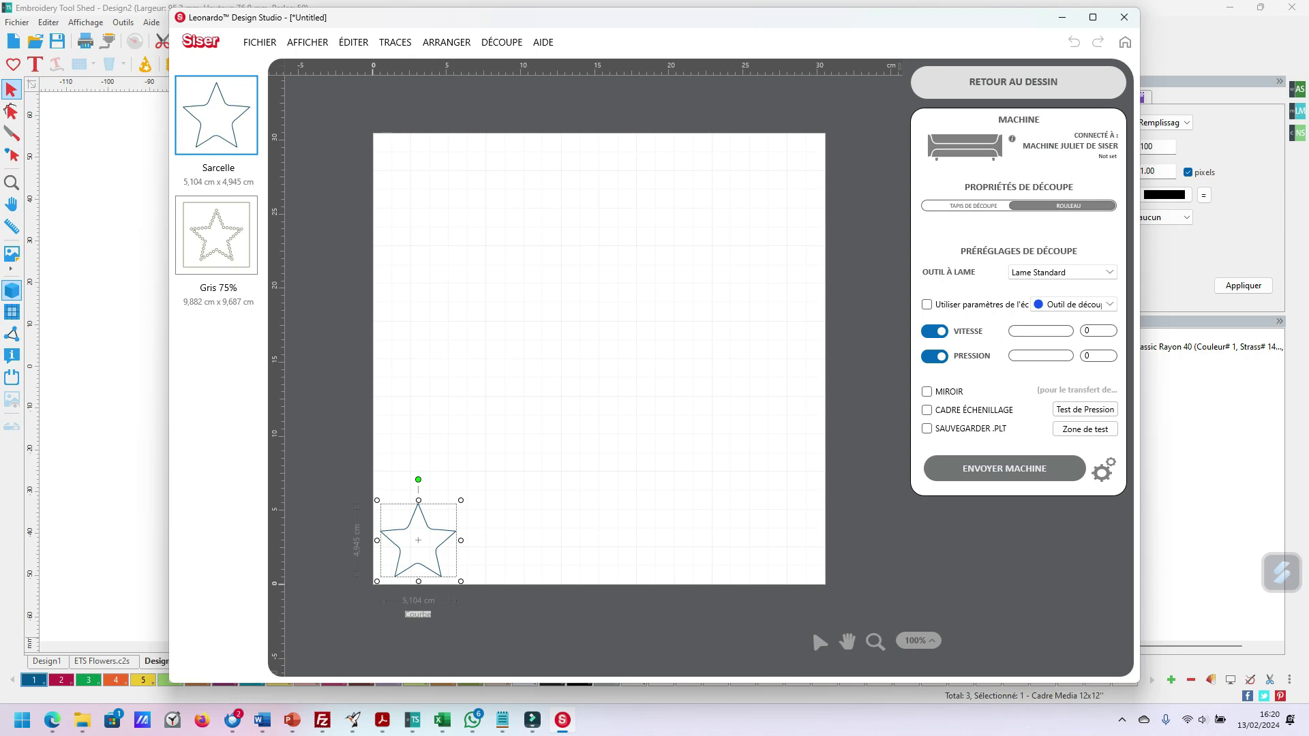
{"action": "left_click", "coordinate": [216, 236]}
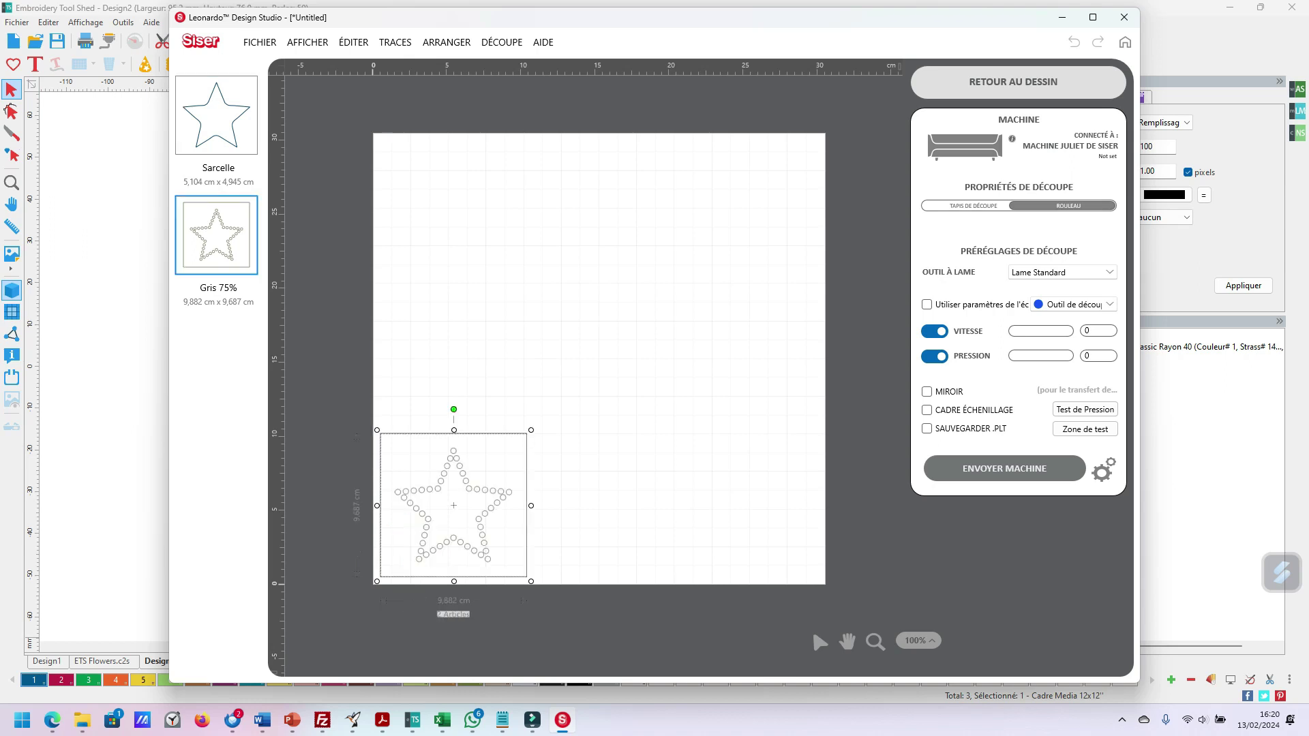